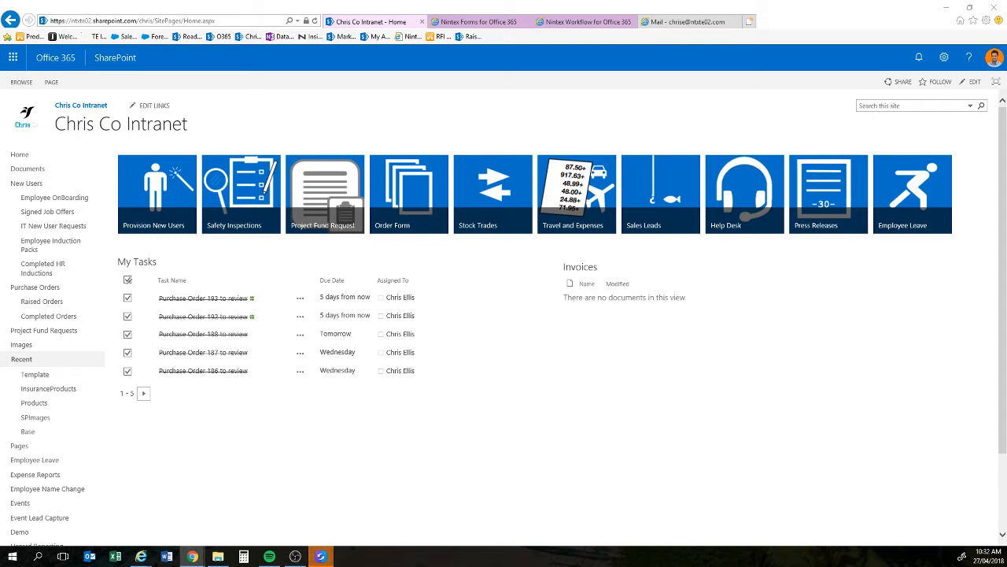
Step: Bring the intranet browser forward and open the Order Form tile to raise a purchase order
left_click(652, 465)
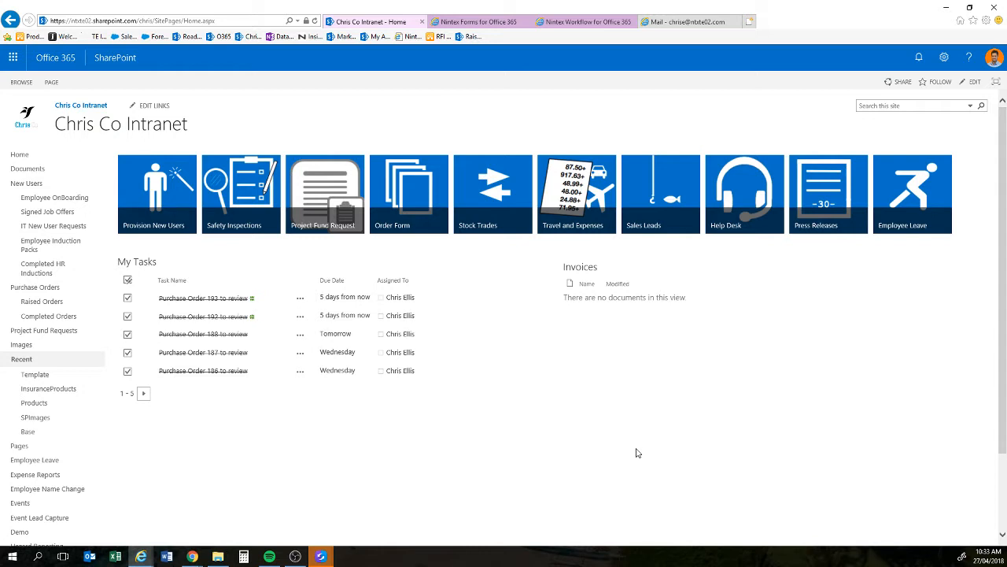
left_click(415, 211)
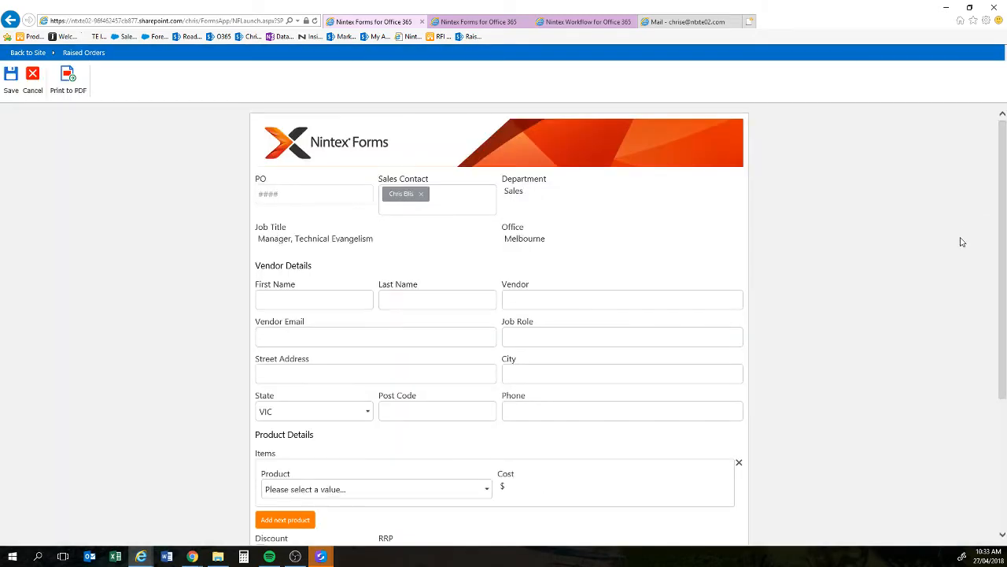
Step: Narrow the browser so the form reflows, re-maximize it, then bring the mirrored phone screen into view
left_click(969, 7)
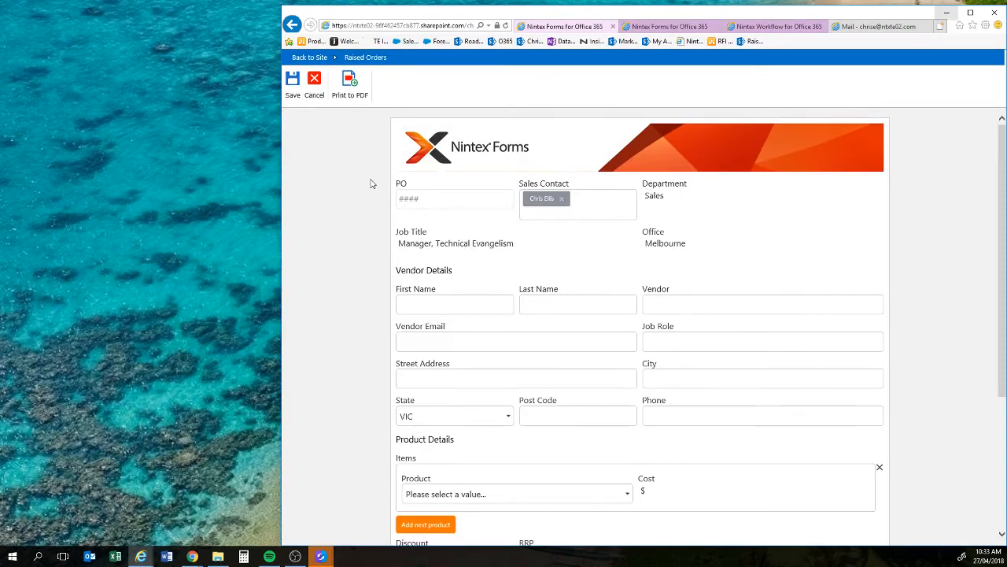
left_click_drag(283, 189, 74, 187)
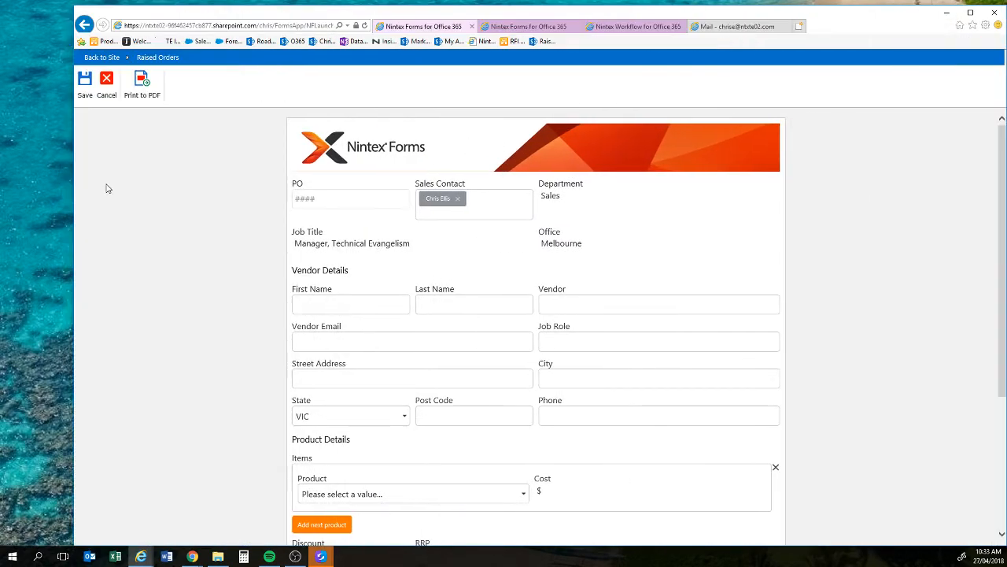
left_click(978, 15)
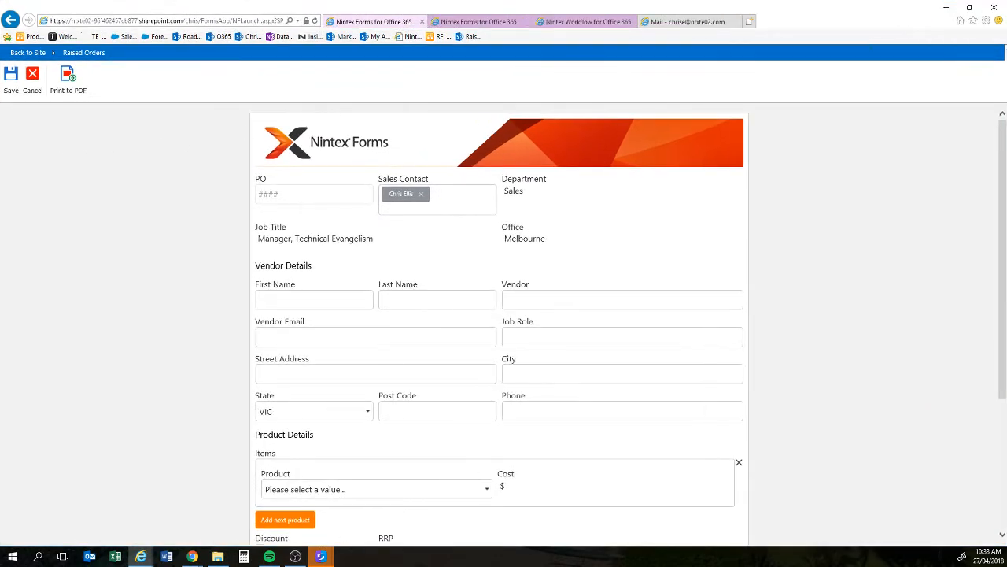
left_click_drag(0, 126, 178, 24)
Step: Show the phone mirror full-screen in presentation mode, scroll through the mobile form, then exit full screen
left_click(290, 24)
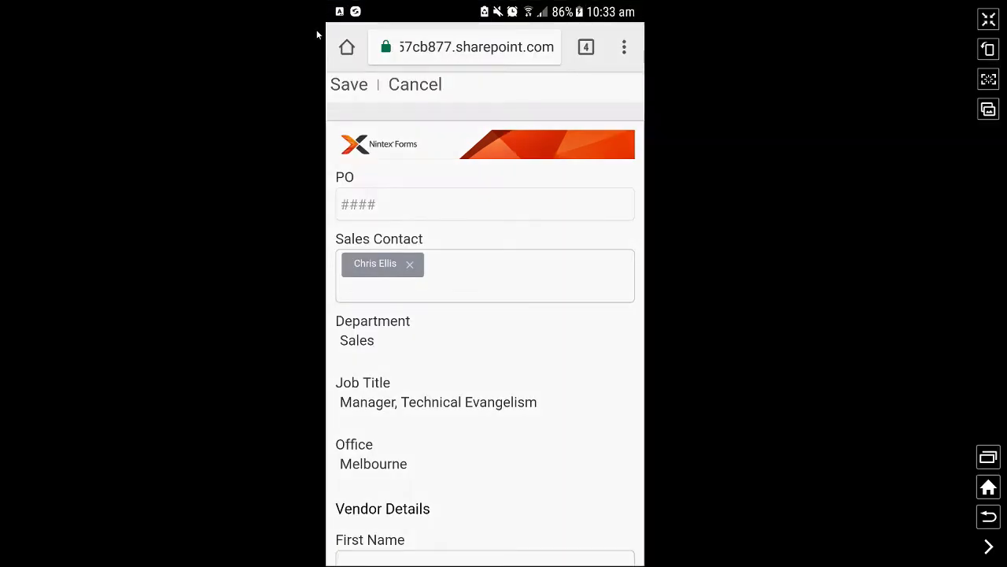
left_click(985, 111)
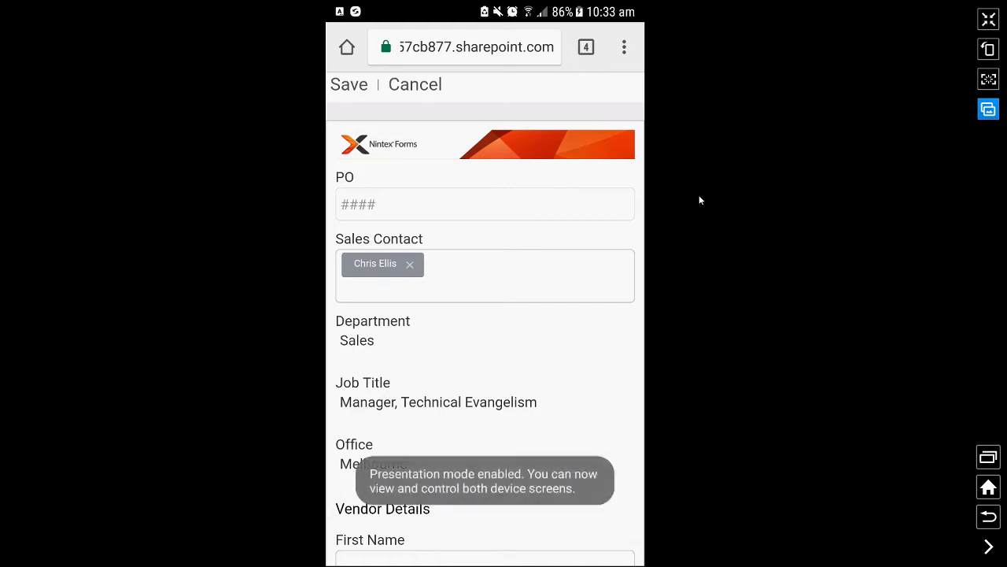
scroll(700, 200, "down", 4)
scroll(699, 200, "down", 10)
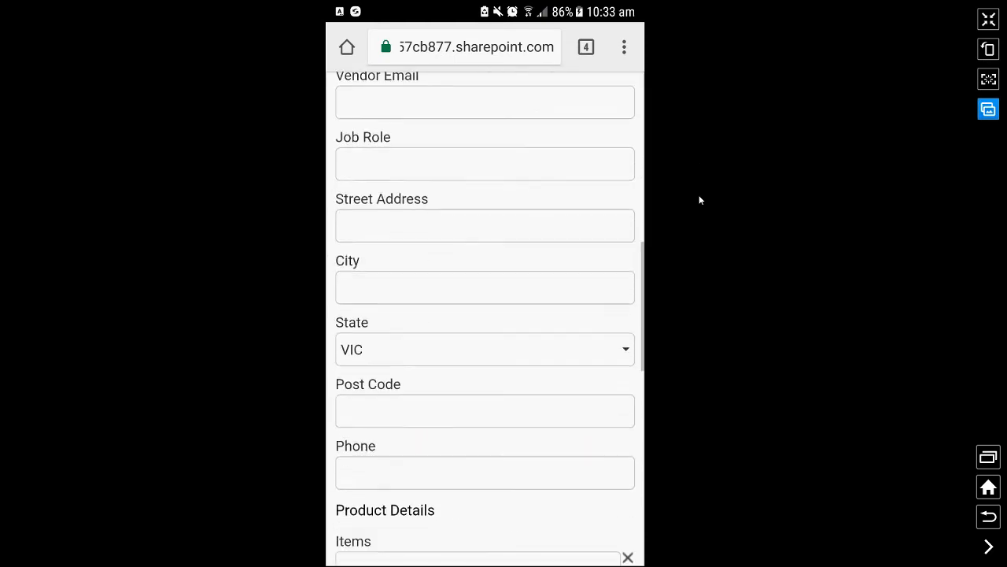
scroll(699, 200, "up", 15)
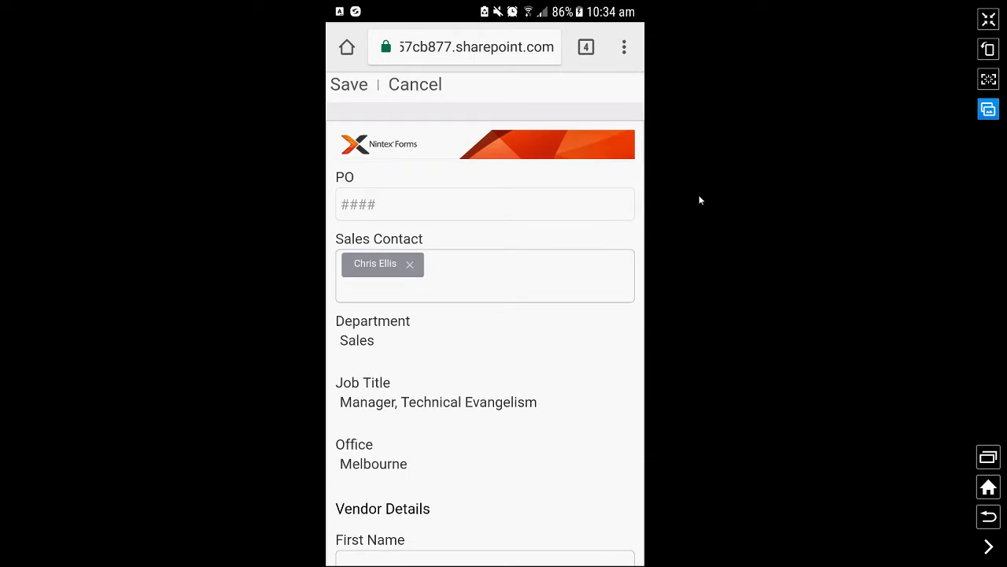
left_click(989, 19)
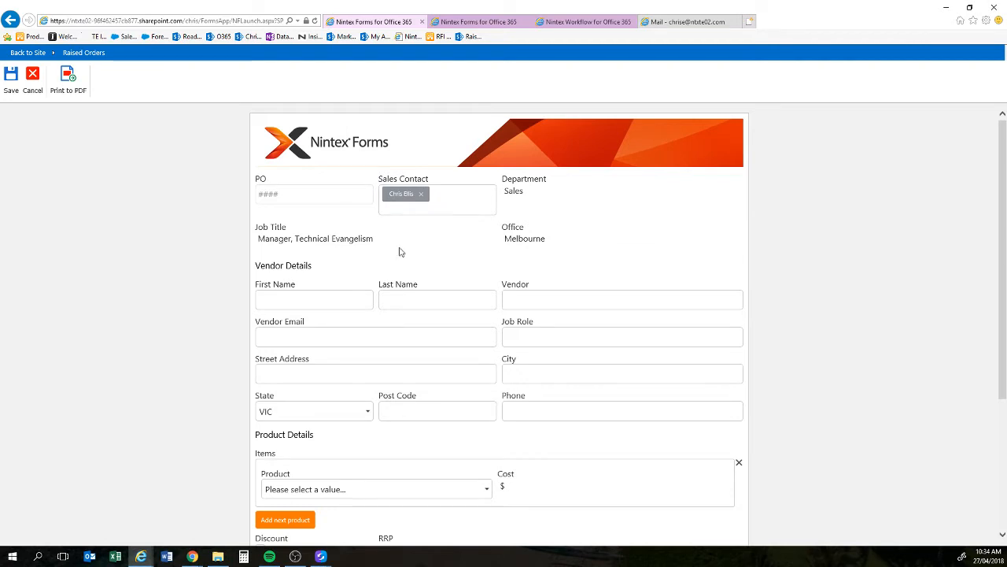
Step: Enter the vendor contact's first and last name, Safalo Realty as vendor, their e-mail, and Procurement Officer role
left_click(312, 200)
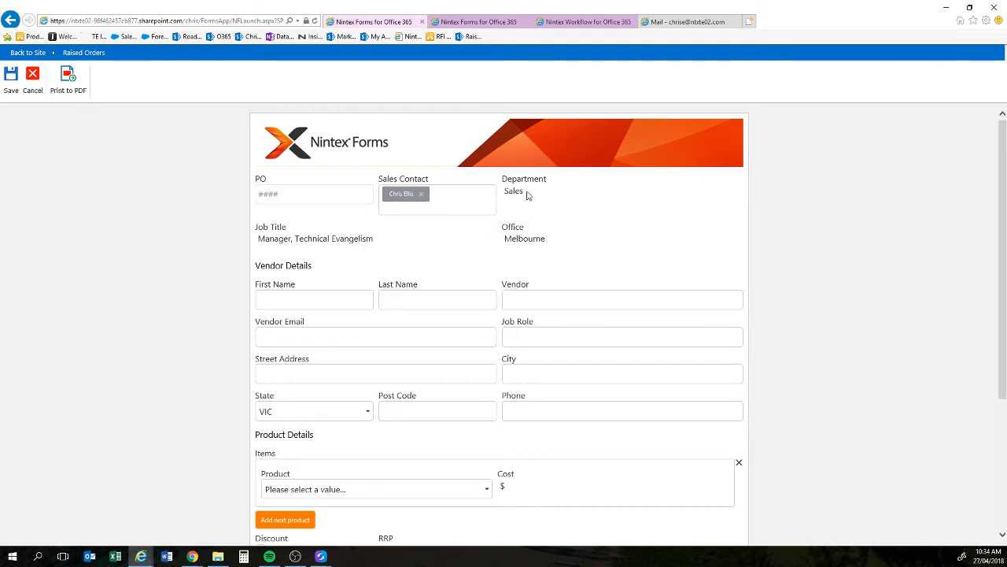
left_click(273, 306)
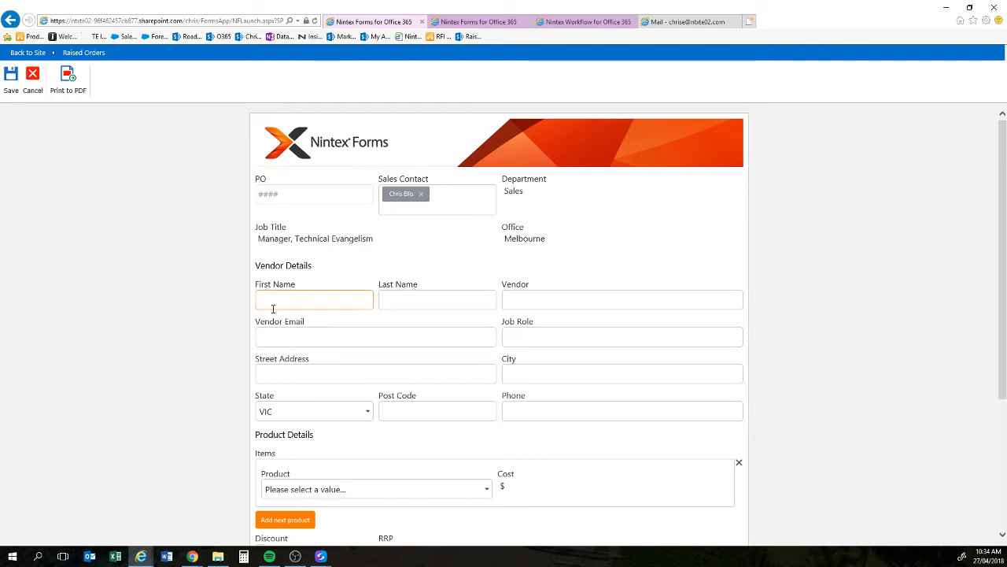
type("Richard")
key("Tab")
type("Roe")
key("Tab")
type("Sa")
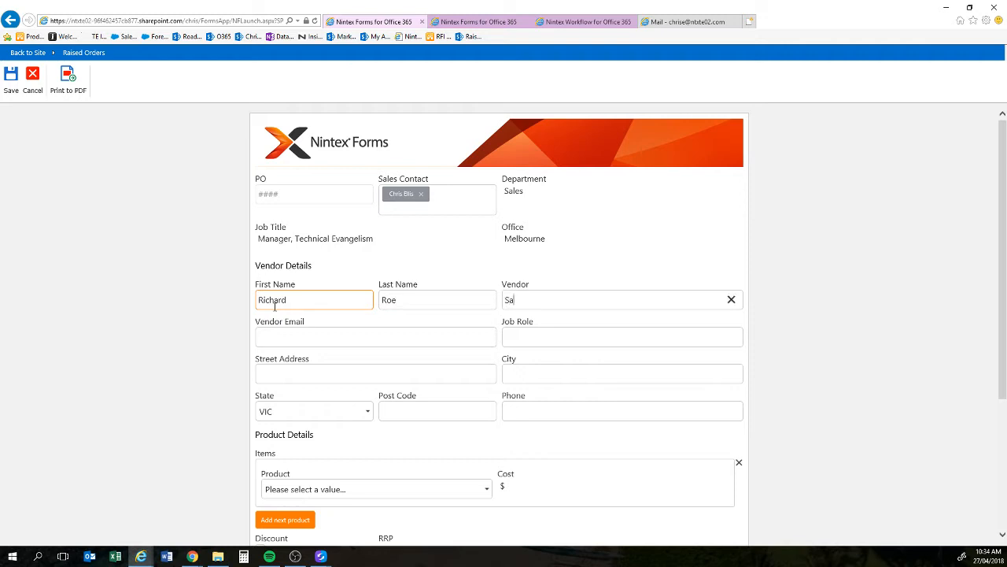
type("falo Realty")
left_click(306, 340)
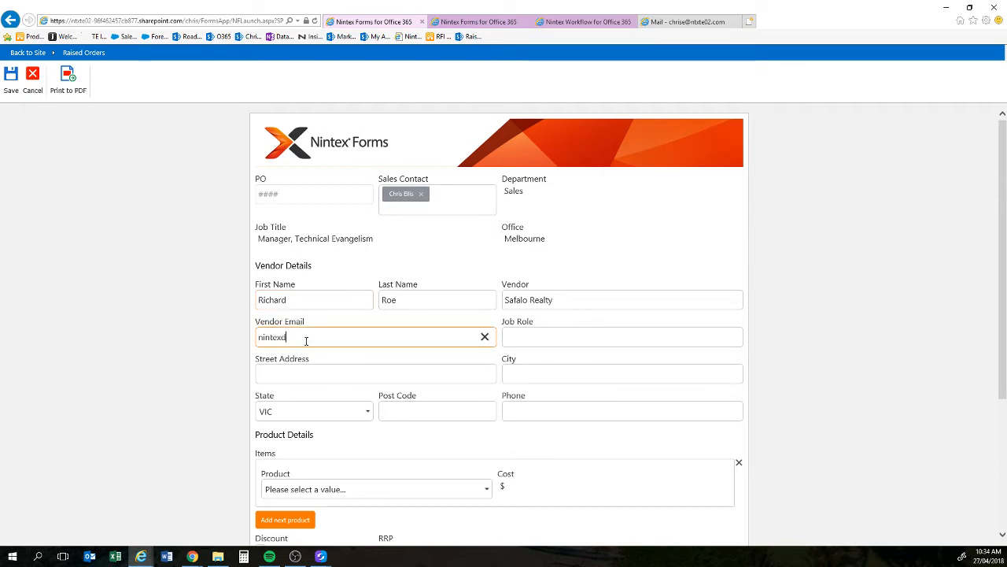
key("Tab")
type("Procure")
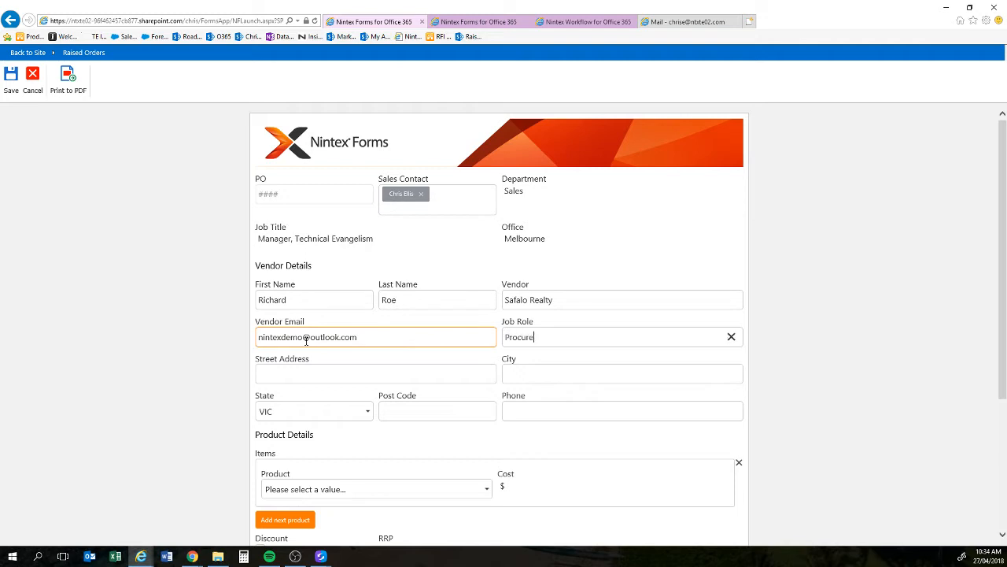
type("ment Officer")
Step: Fill in the vendor's street address, city, post code and phone number
key("Tab")
type("123 Main ")
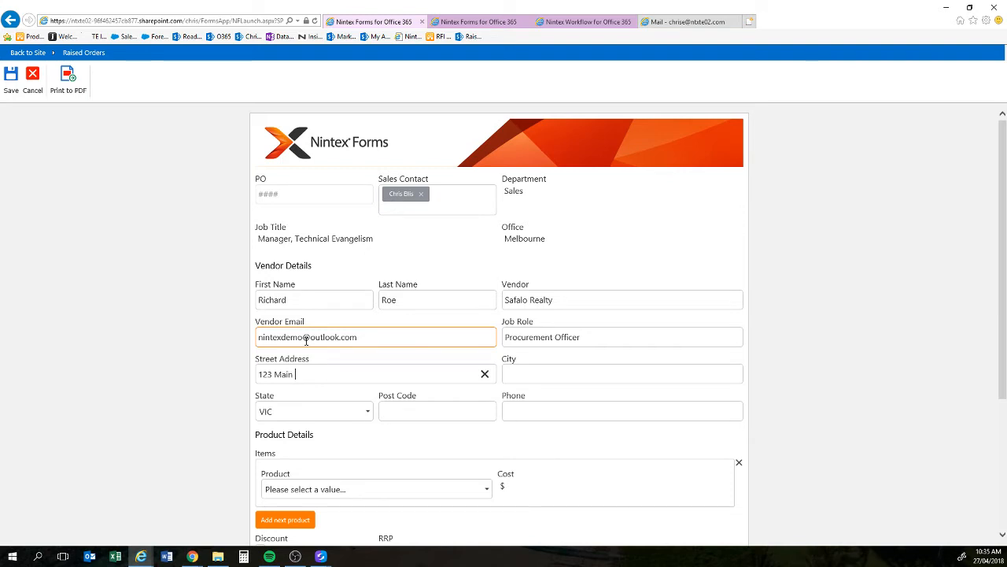
type("Road")
key("Tab")
type("Melbourne")
left_click(455, 407)
type("3000")
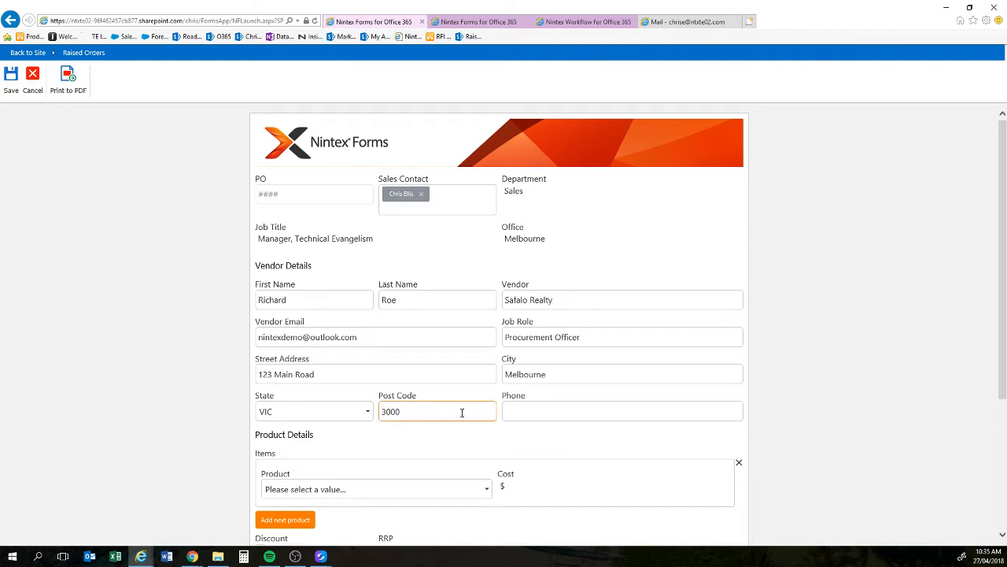
left_click(529, 412)
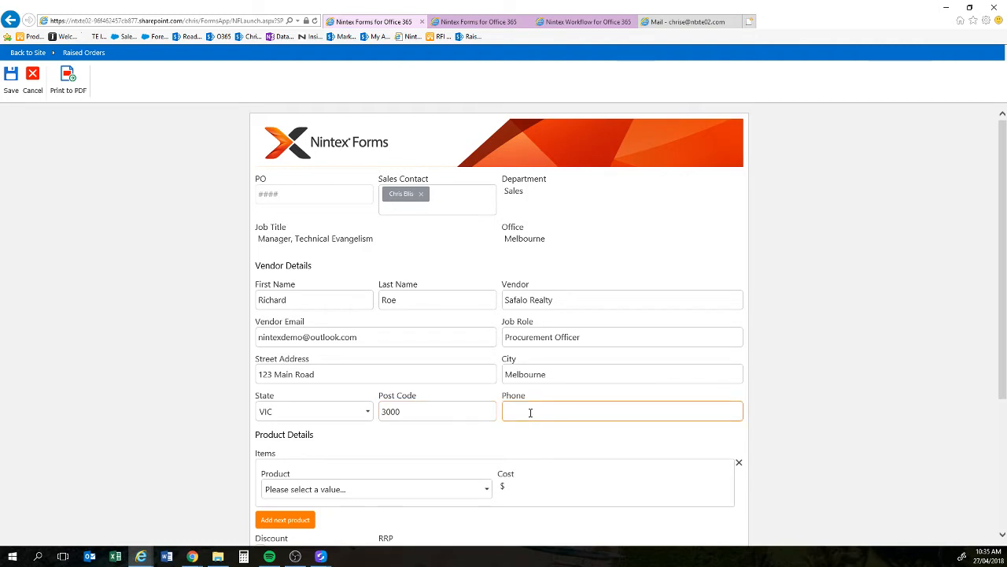
type("0412345678")
scroll(528, 427, "down", 3)
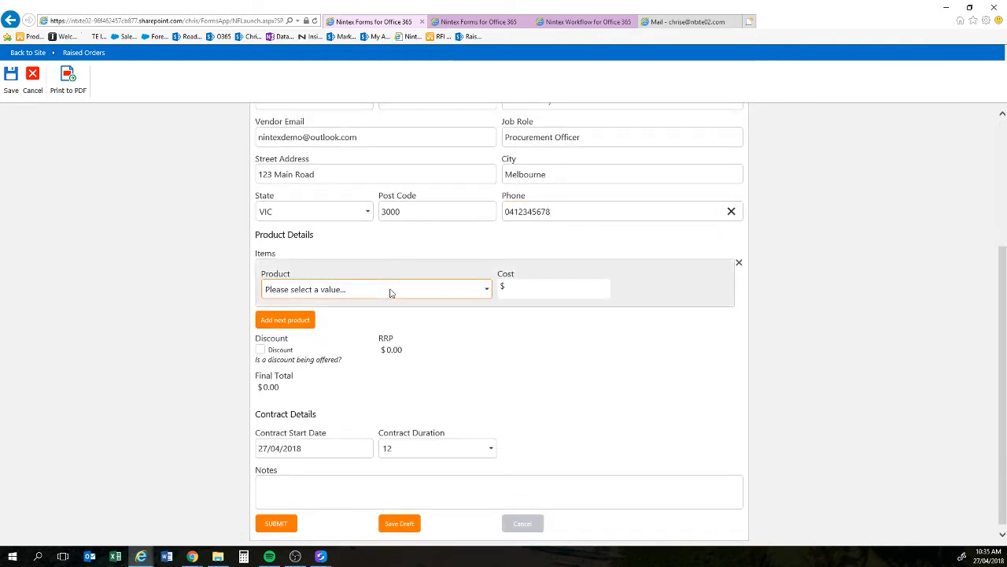
Step: Add three product lines: Commuter Cover, Construction Insurance and Directors and Officers Liability
left_click(390, 292)
left_click(382, 300)
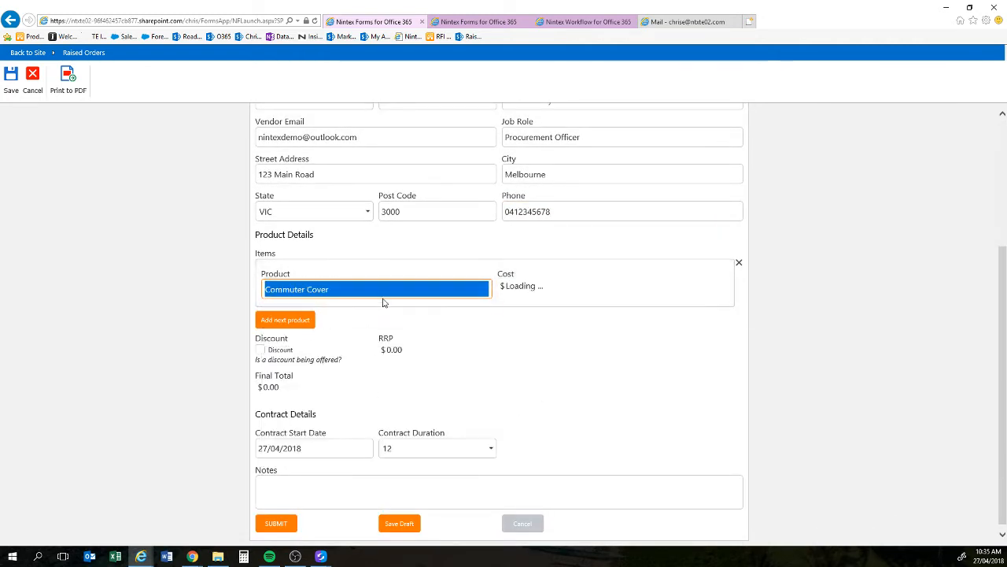
left_click(308, 320)
left_click(338, 337)
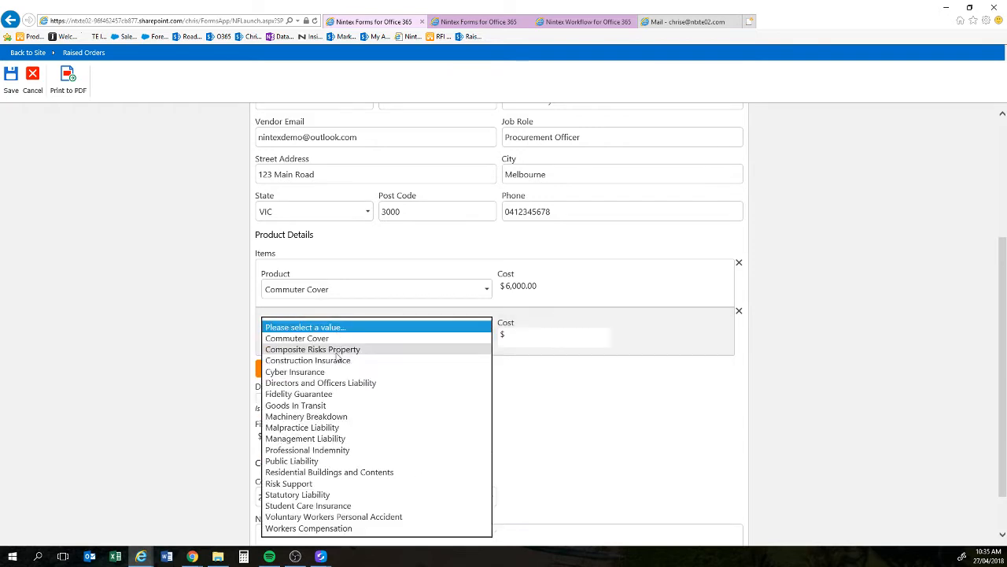
left_click(335, 360)
left_click(306, 373)
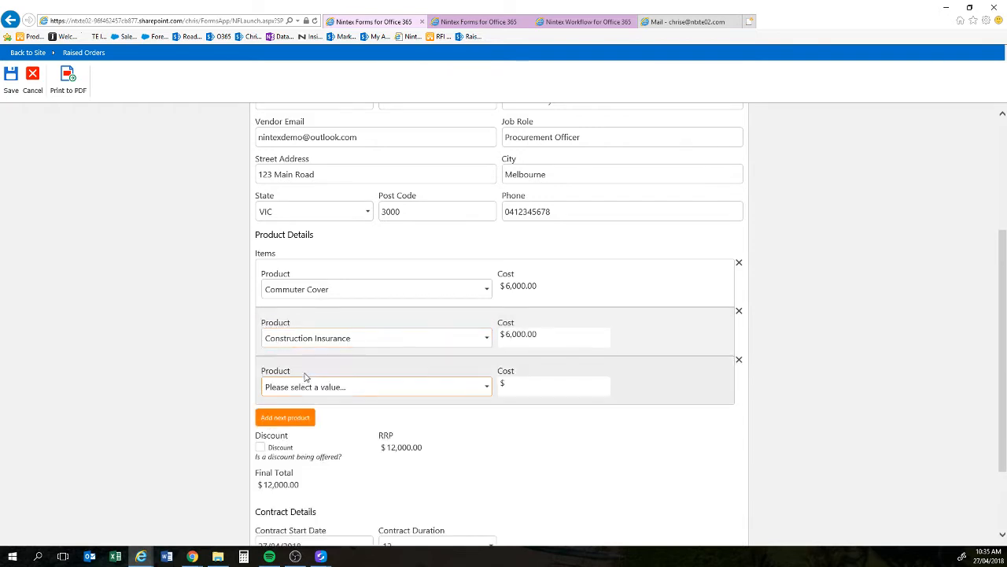
left_click(307, 384)
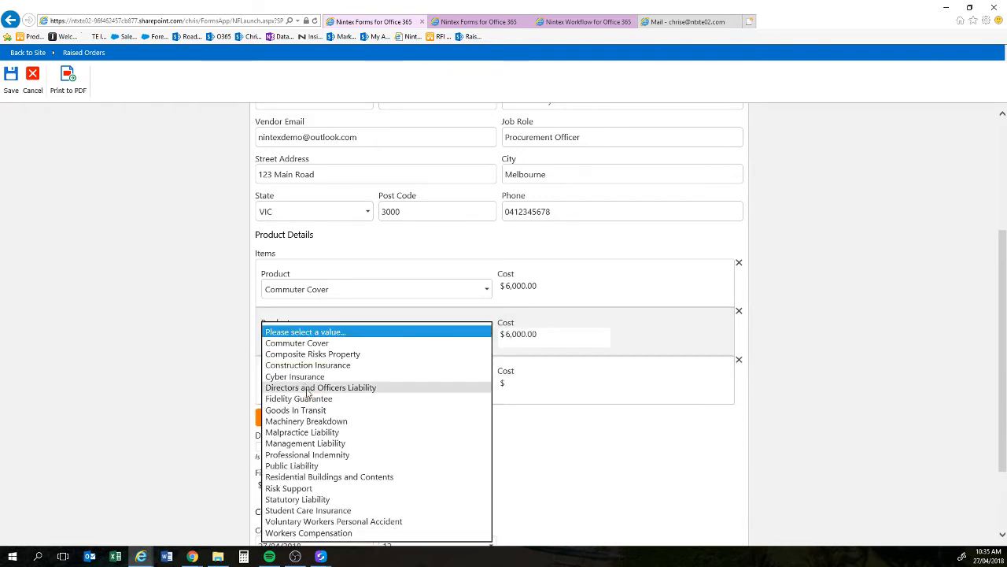
left_click(308, 388)
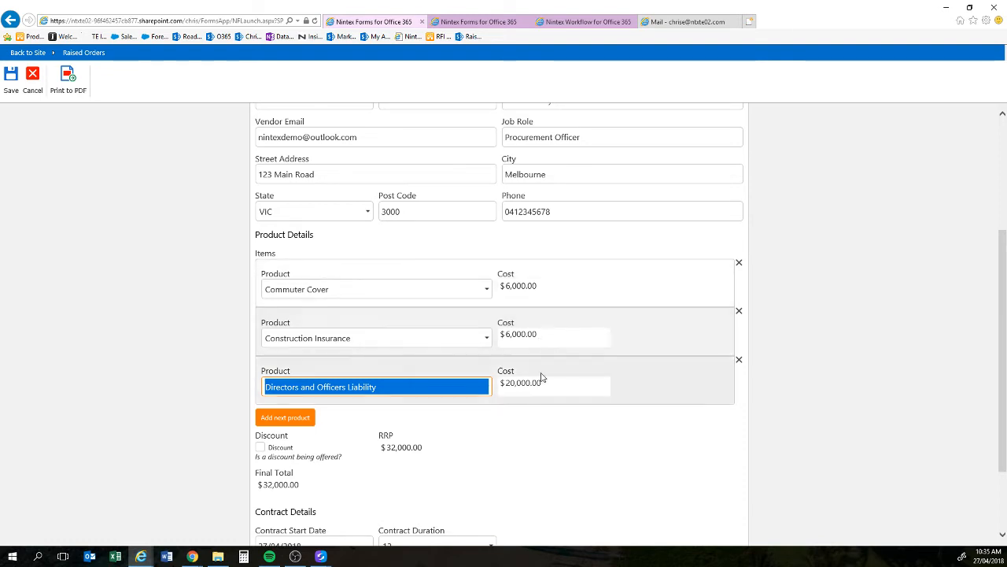
scroll(425, 379, "down", 2)
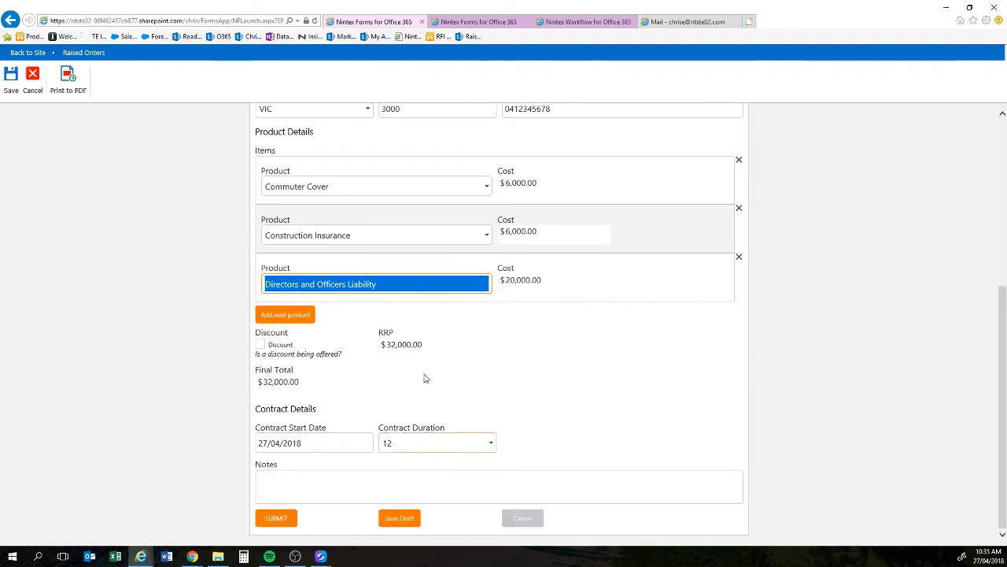
left_click(396, 346)
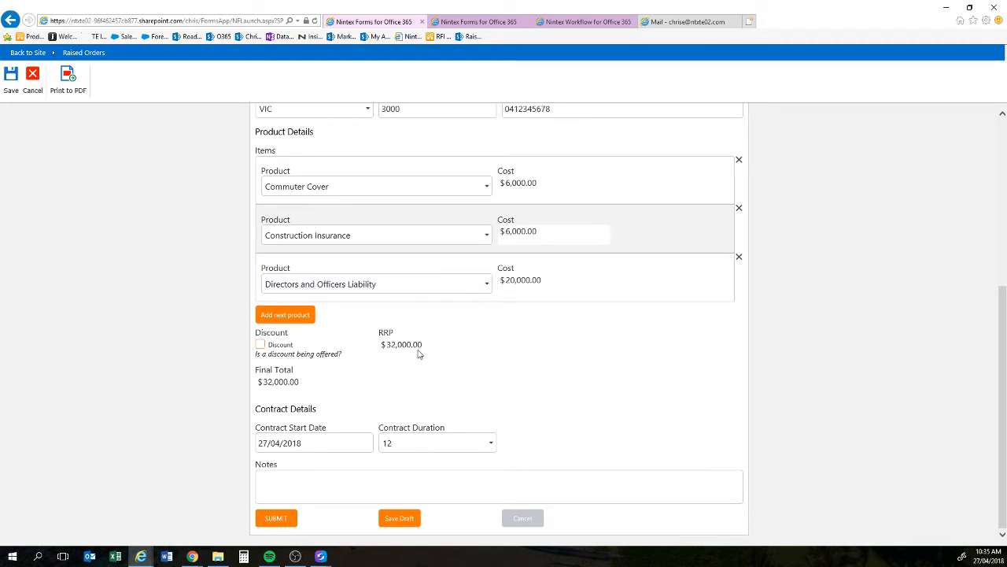
Step: Tick Discount and request 7.5%, bringing the order total to $29,600.00
left_click(259, 344)
left_click(386, 346)
type("7")
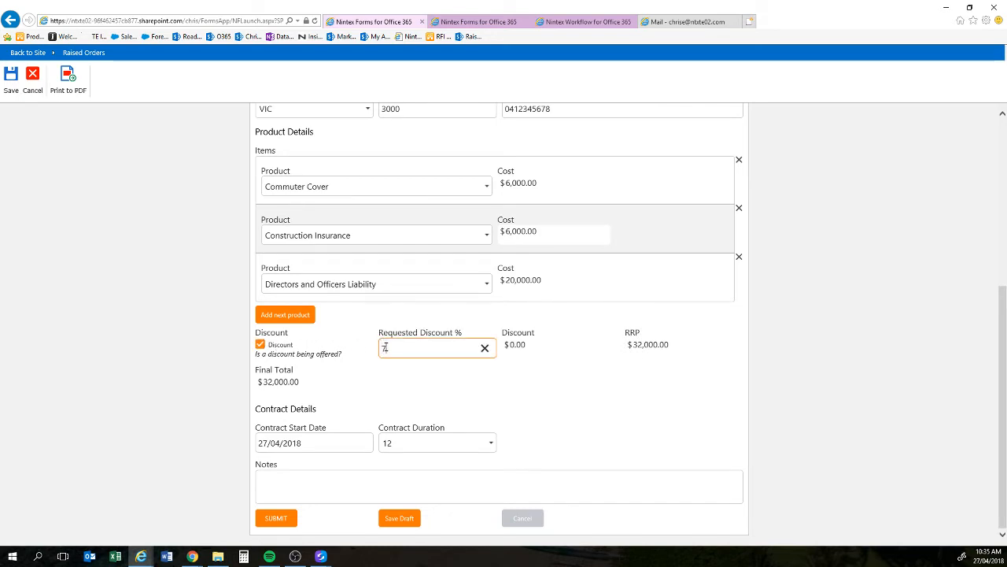
type(".5")
key("Tab")
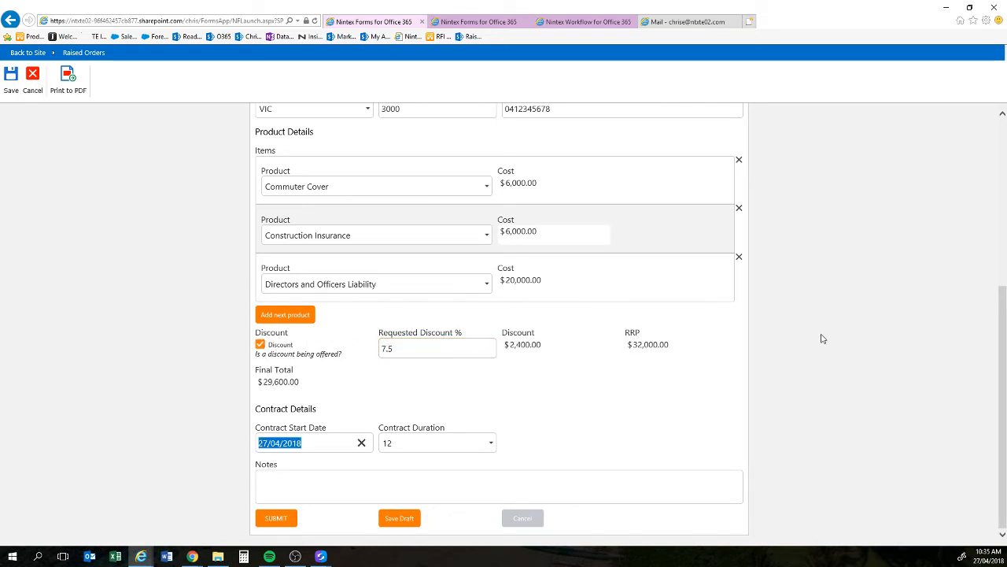
left_click(822, 339)
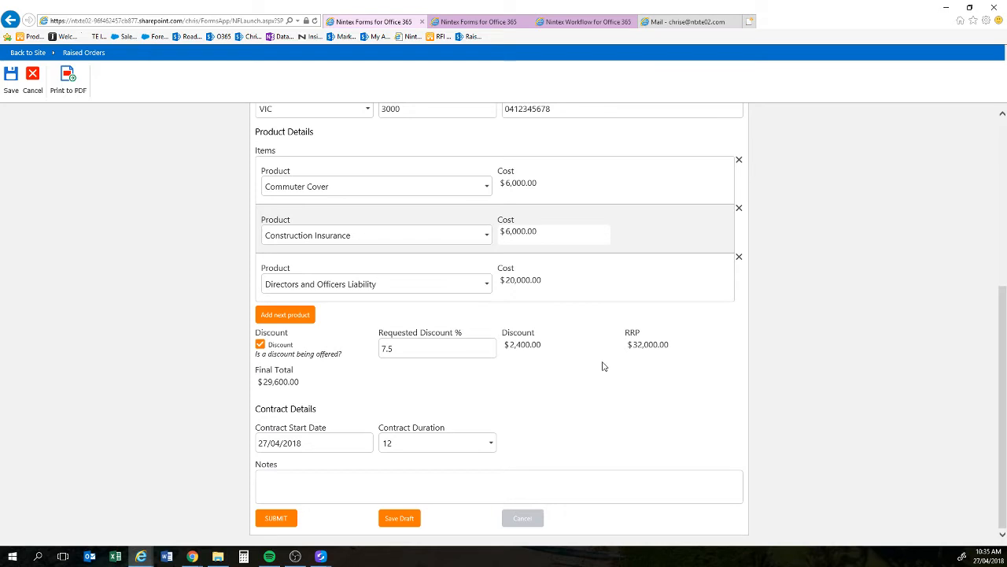
left_click(410, 343)
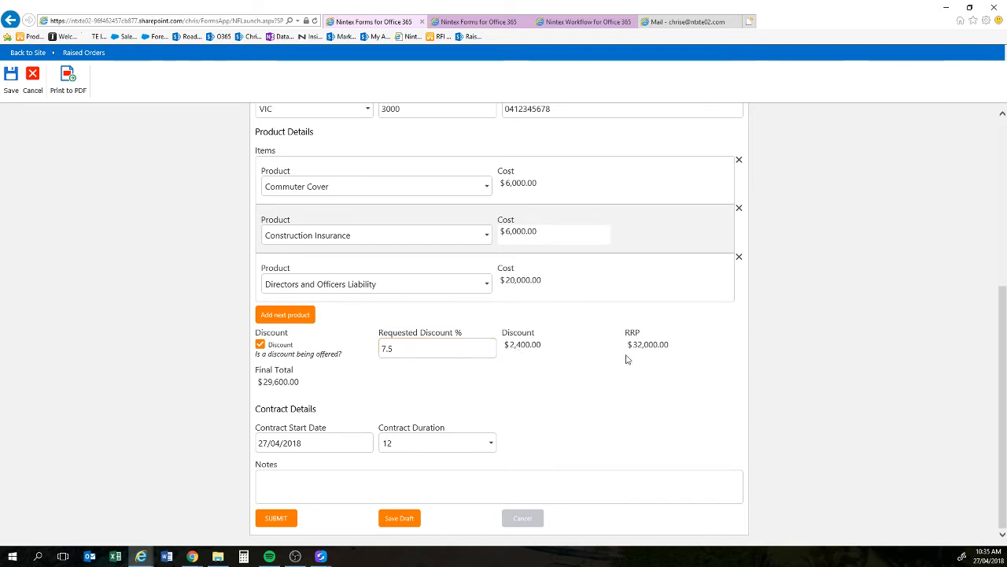
Step: Set contract duration to 18, add the note 'Multi policy discount has beeb n applied', and submit
left_click(429, 443)
left_click(425, 454)
left_click(424, 478)
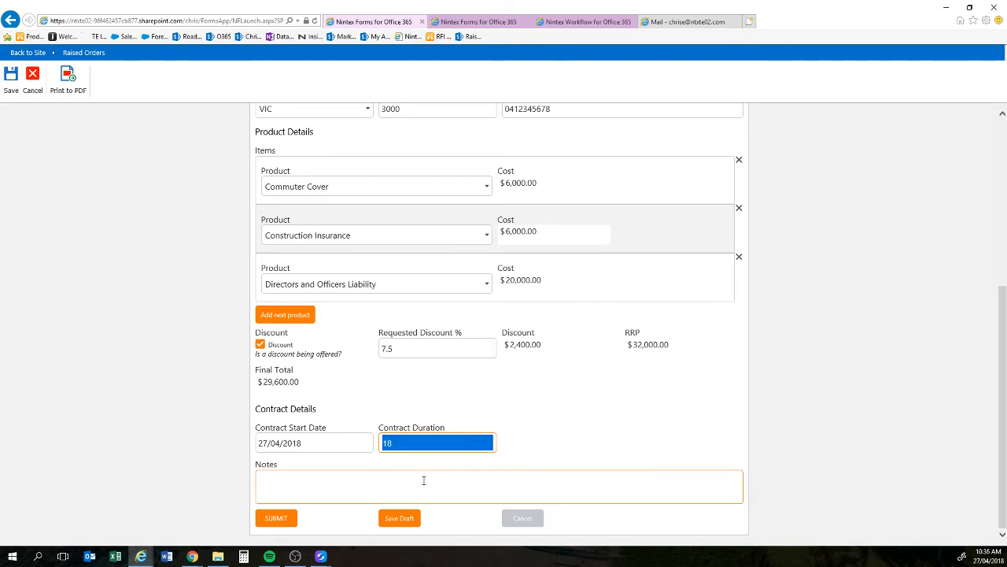
type("Multi")
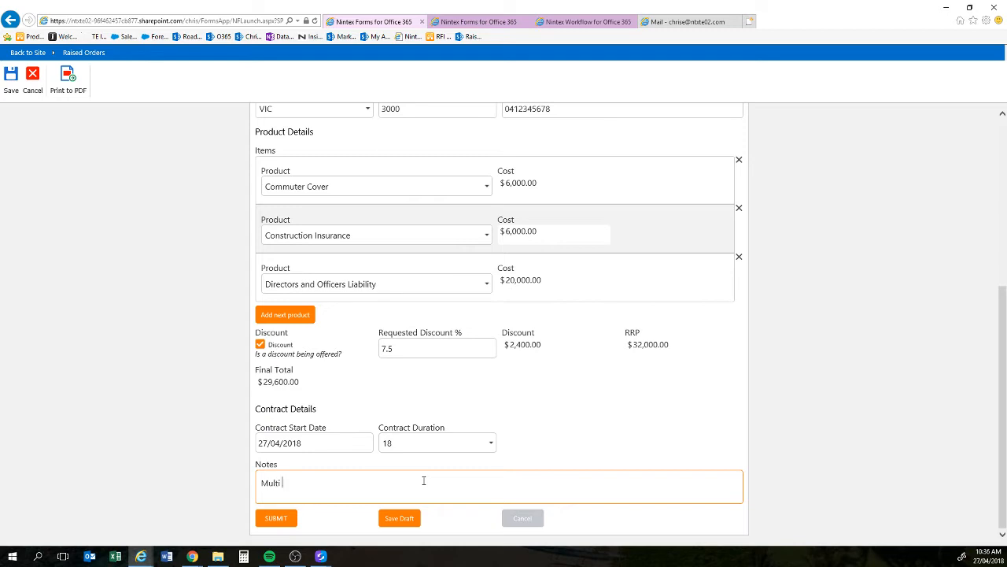
type(" policy discount has beeb n appl")
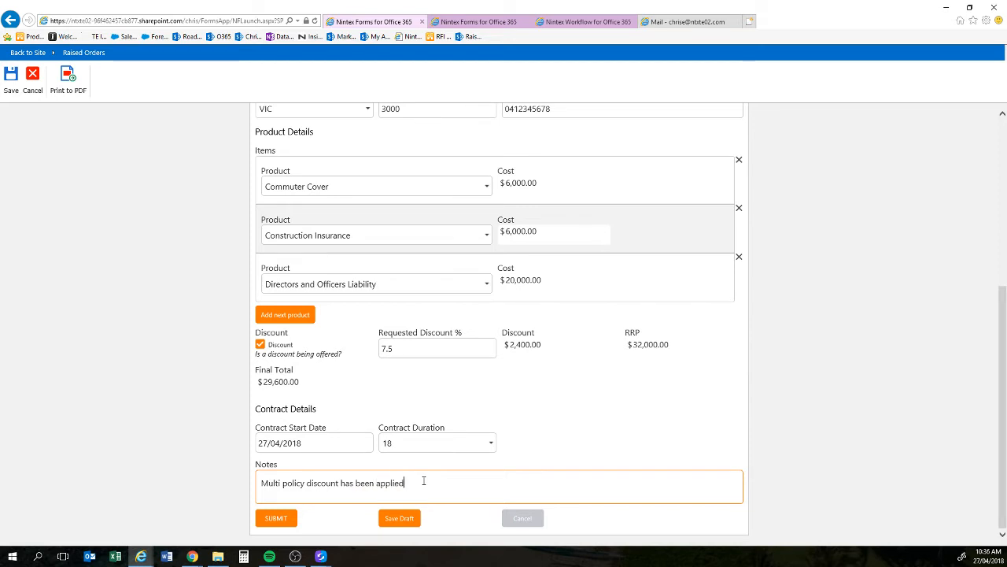
type("ied")
left_click(285, 518)
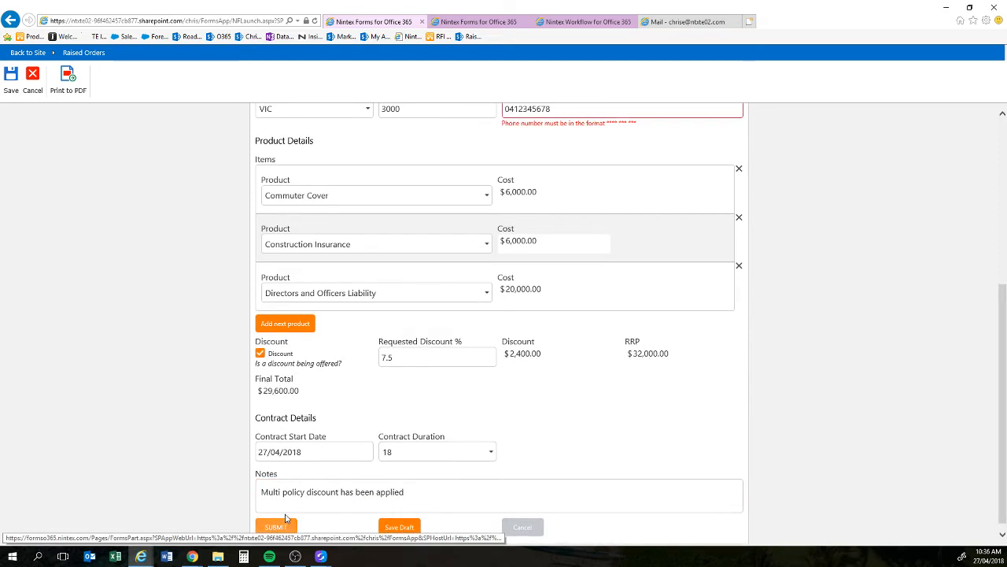
Step: Reformat the vendor phone number with spaces to match the required format and resubmit the order
scroll(548, 390, "up", 3)
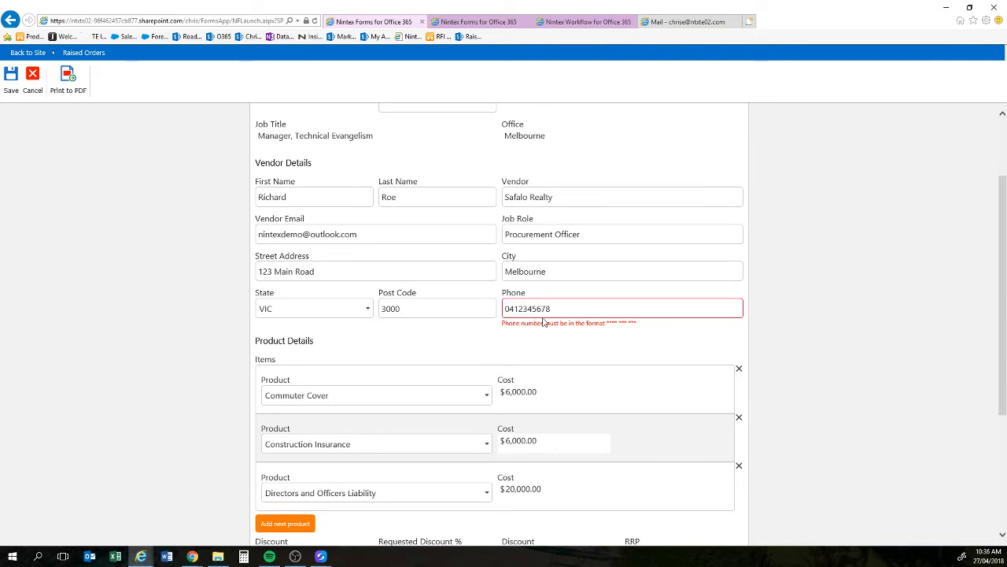
left_click(524, 308)
scroll(294, 292, "down", 3)
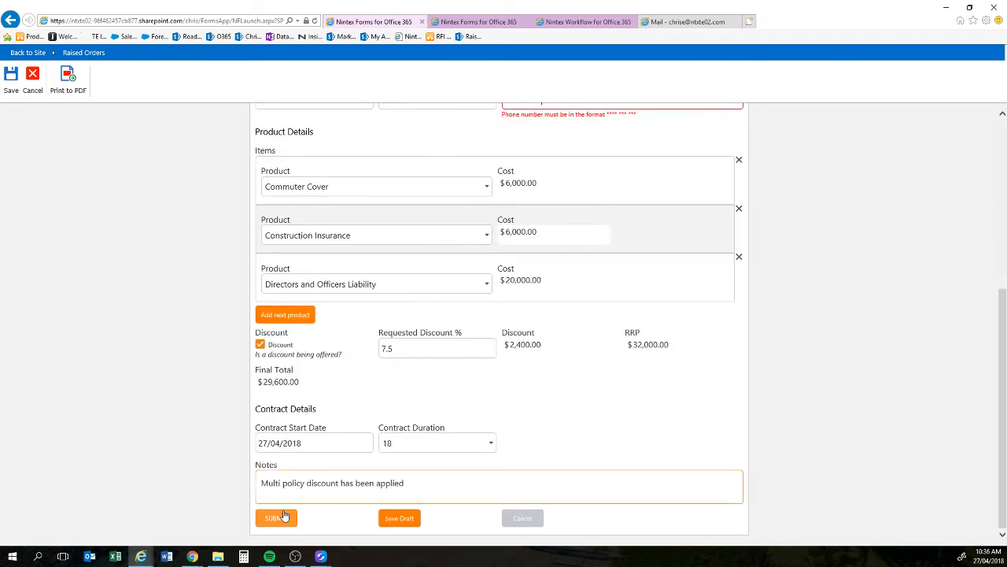
left_click(279, 517)
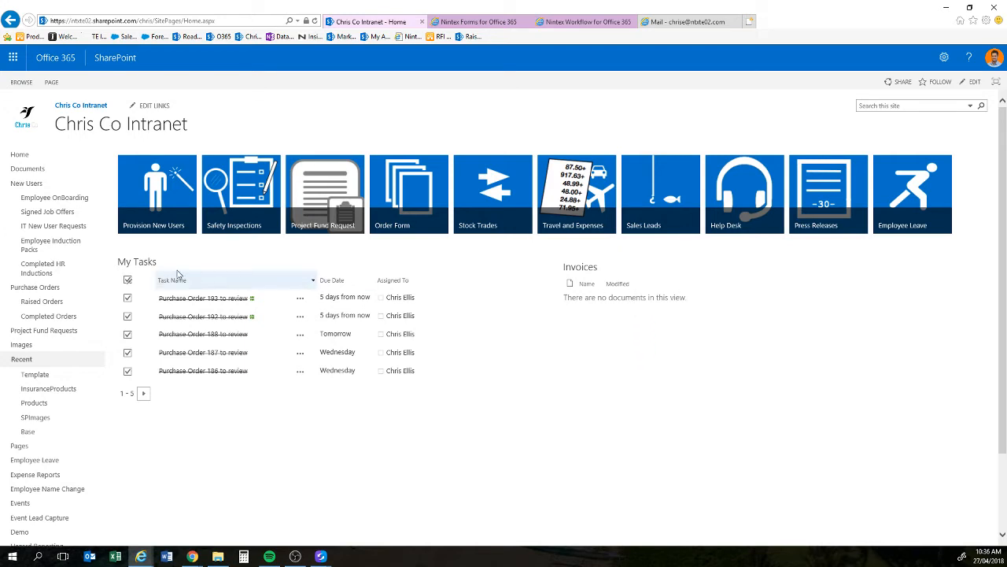
Step: Review the Safalo Realty-PO194 row's columns in Raised Orders, including its 29600.00 total, then switch to the designer
left_click(49, 301)
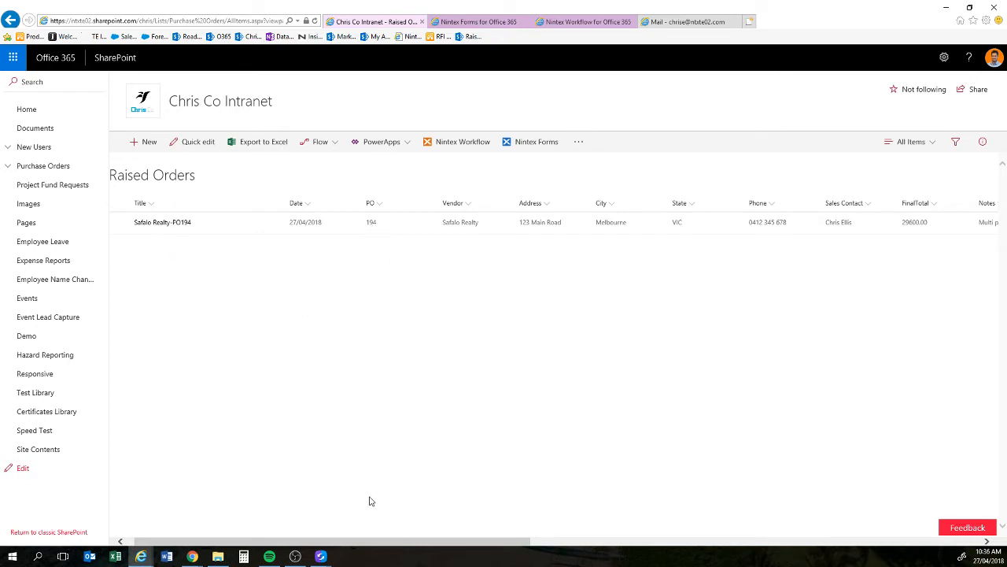
left_click_drag(354, 543, 655, 551)
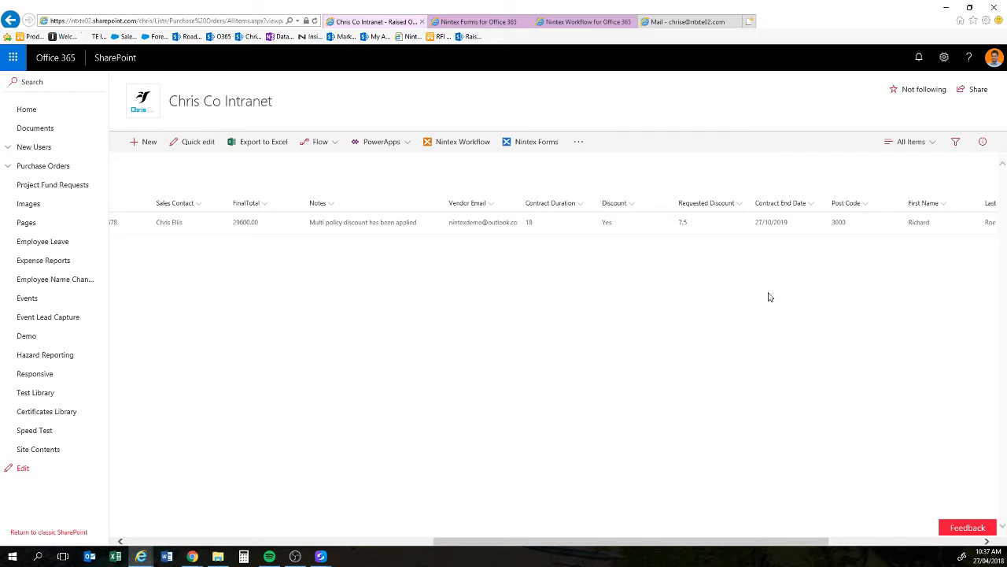
left_click_drag(589, 543, 275, 543)
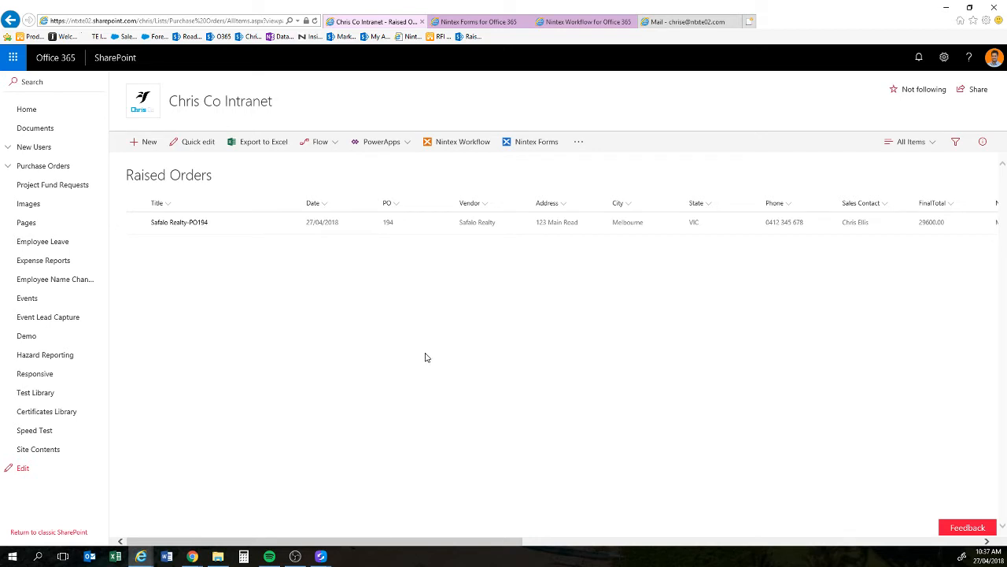
left_click(474, 23)
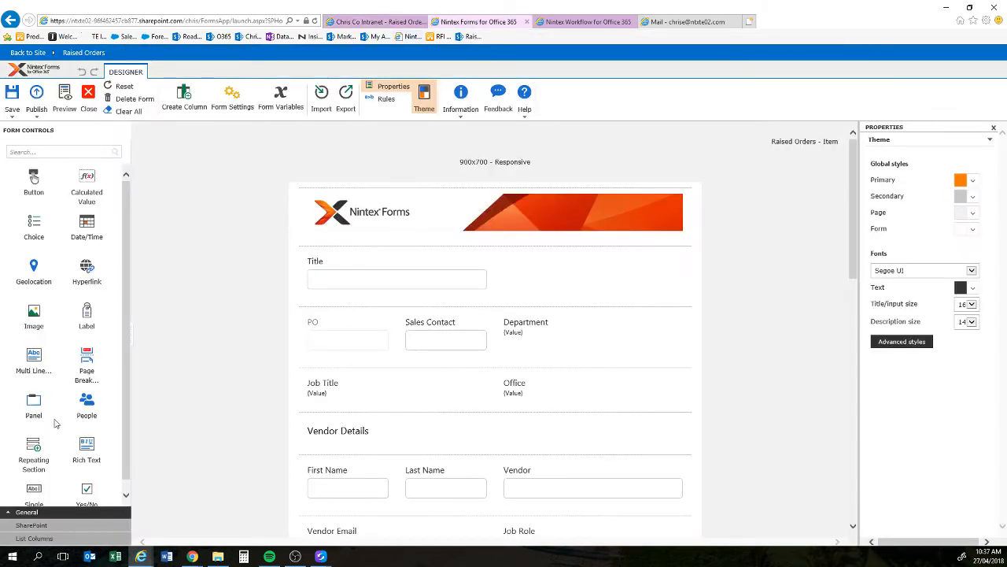
Step: Drag the Approver list column into the Contract Details row and open its control settings
left_click(35, 538)
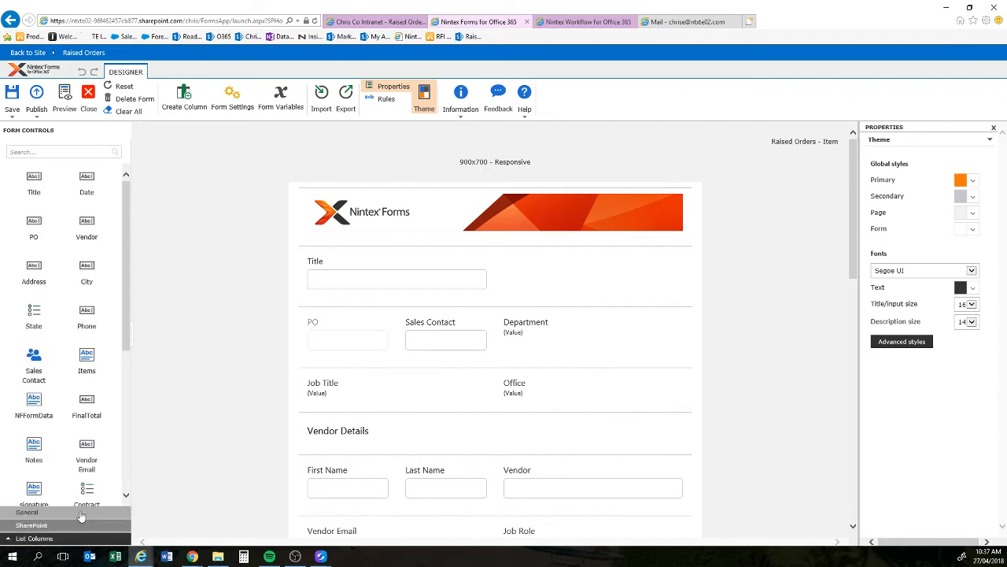
scroll(222, 299, "down", 5)
scroll(222, 299, "down", 2)
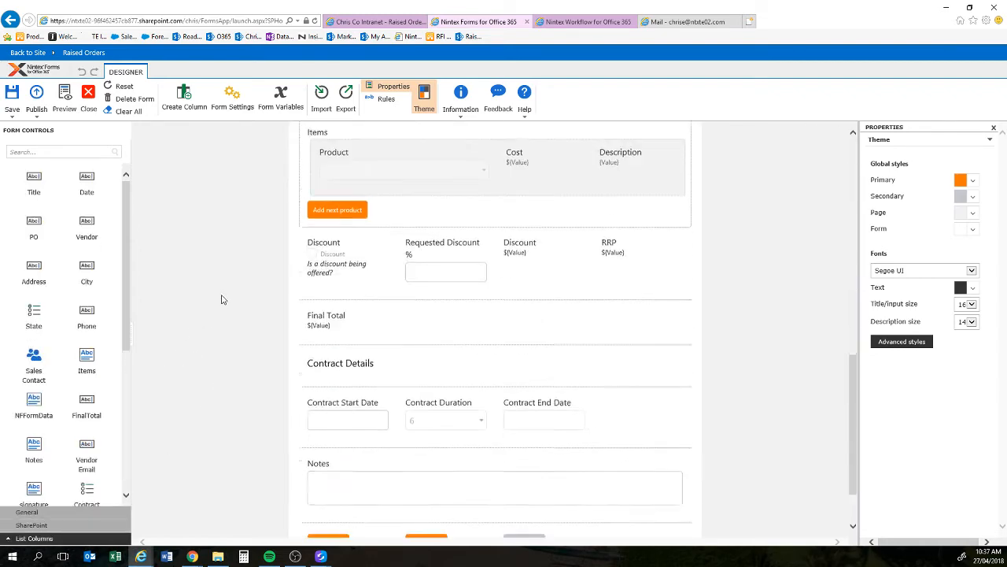
scroll(106, 385, "down", 3)
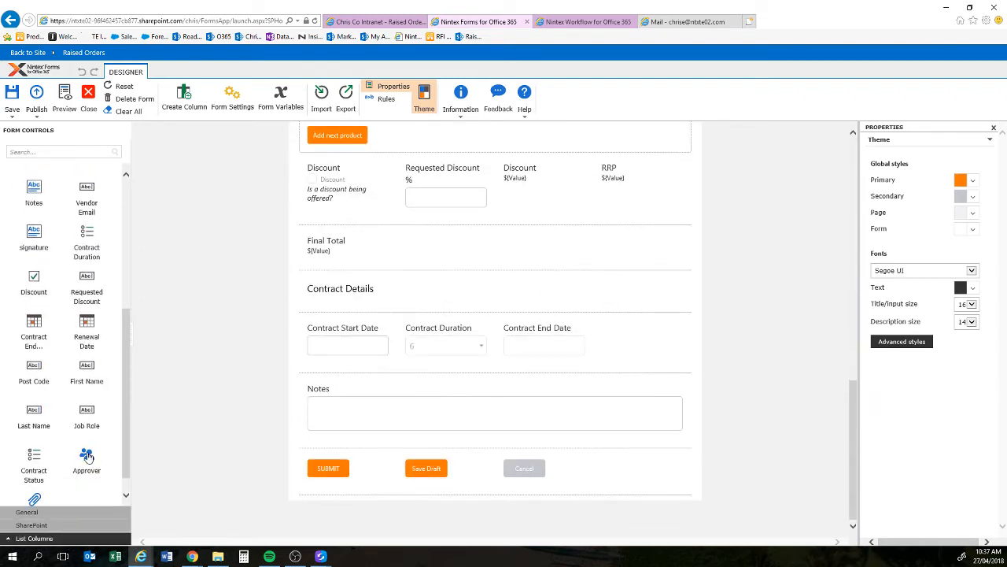
left_click_drag(86, 456, 657, 345)
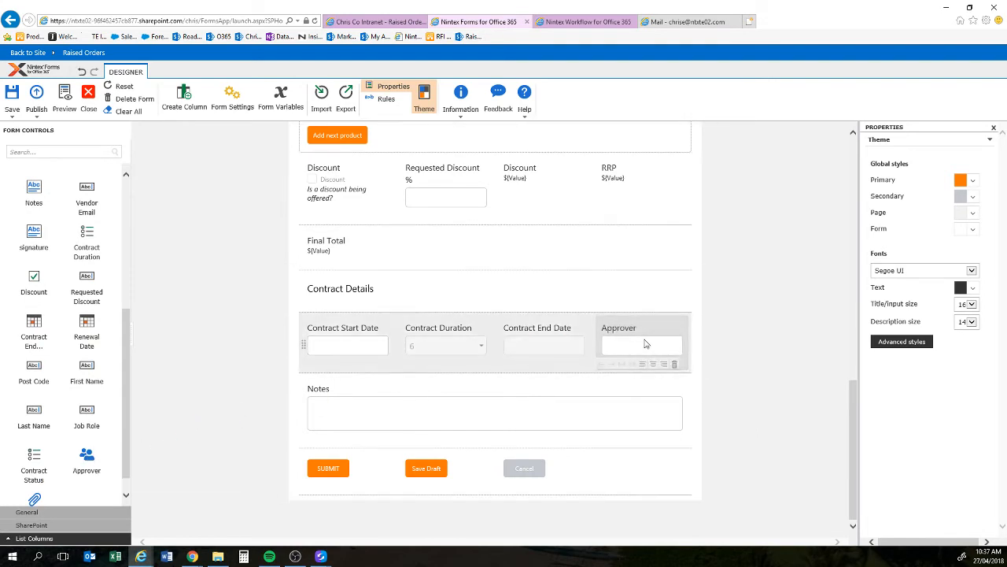
double_click(628, 339)
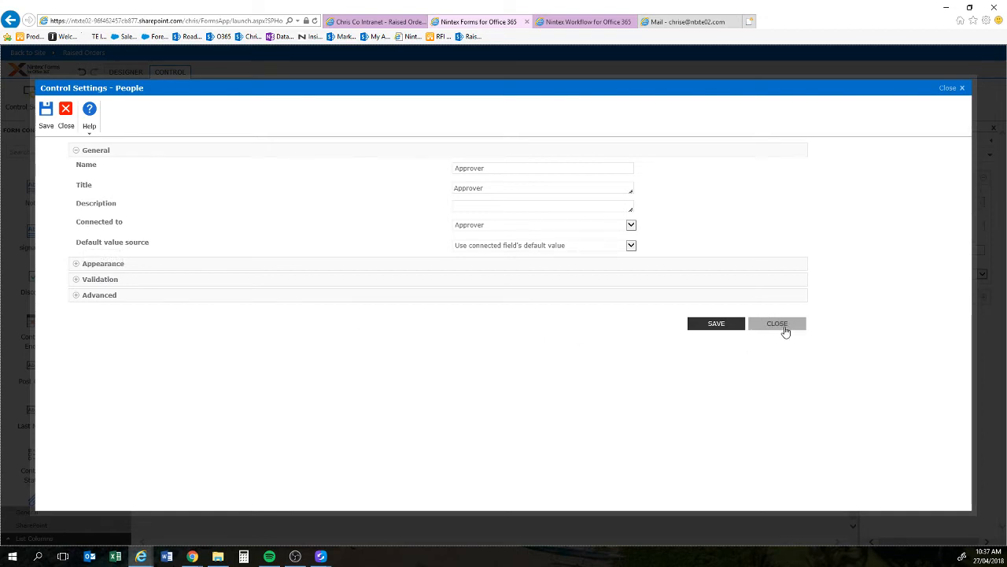
Step: Set Approver's default value source to Specify default value, then close the control settings
left_click(525, 247)
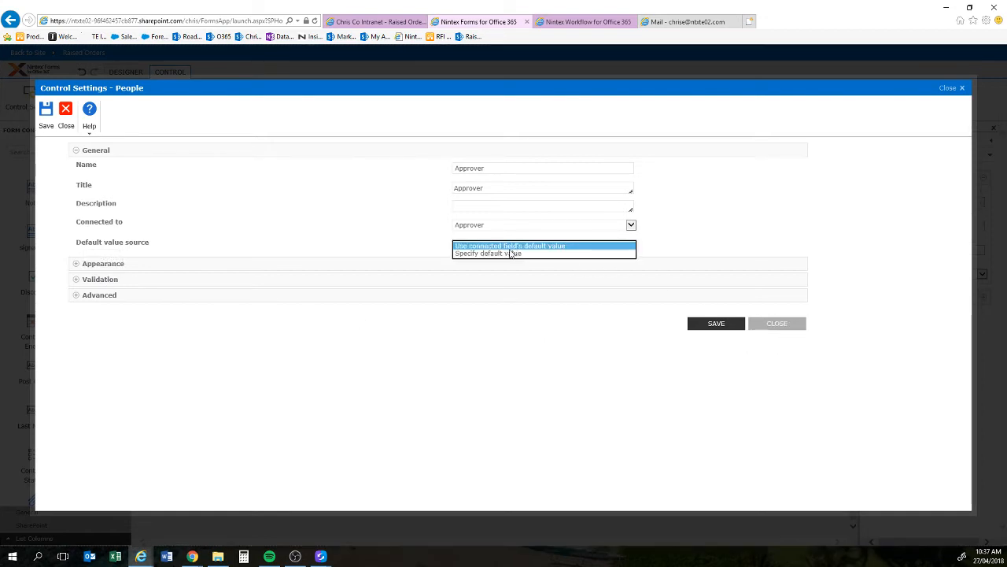
left_click(508, 254)
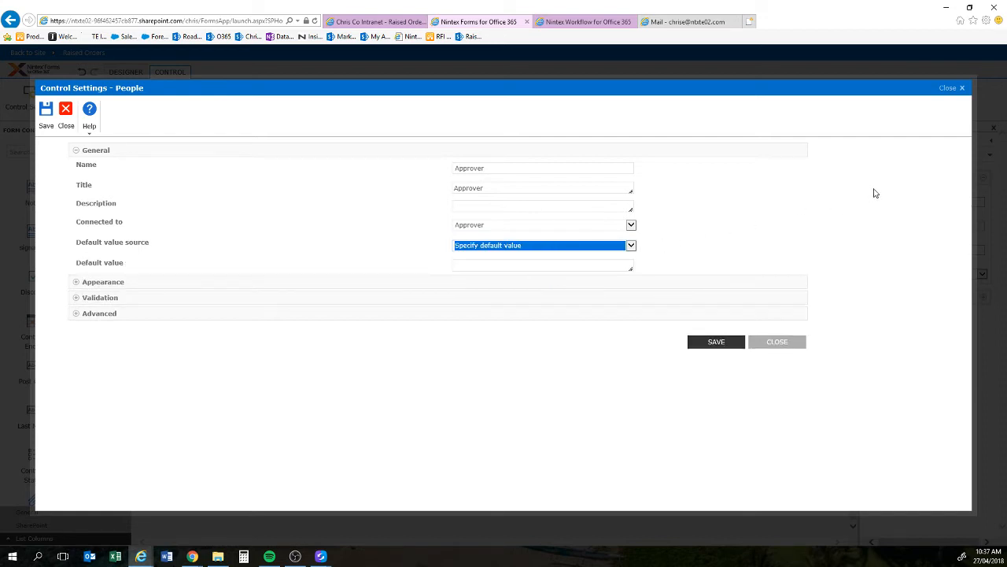
left_click(614, 265)
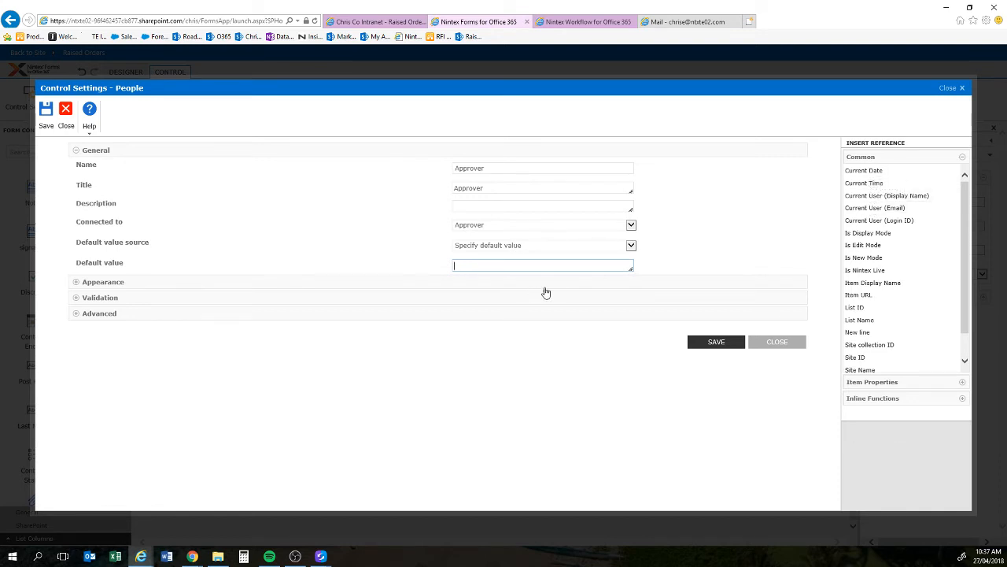
left_click(775, 343)
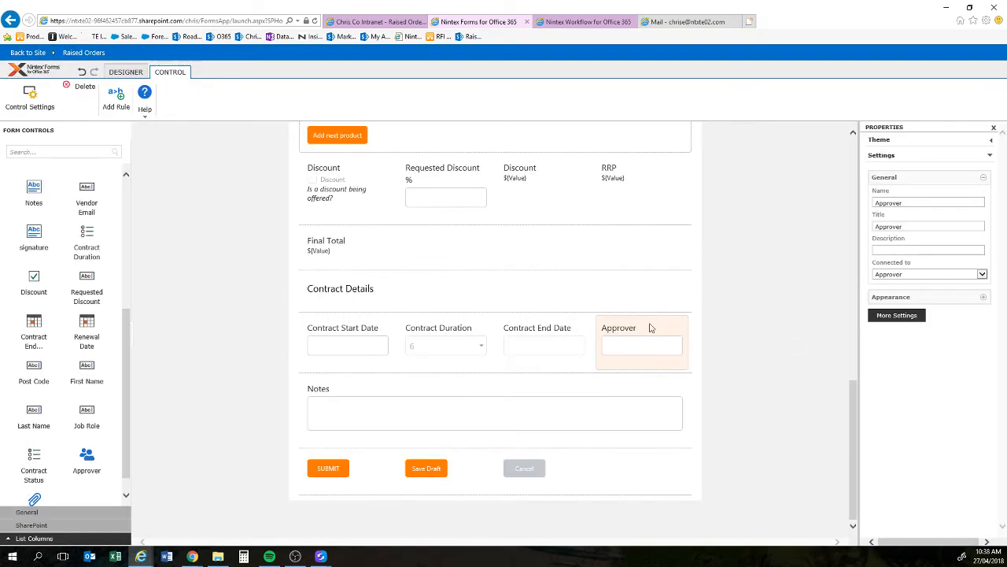
Step: Check Nintex Mobile in Form Settings, close them, then close the form designer and confirm
left_click(130, 72)
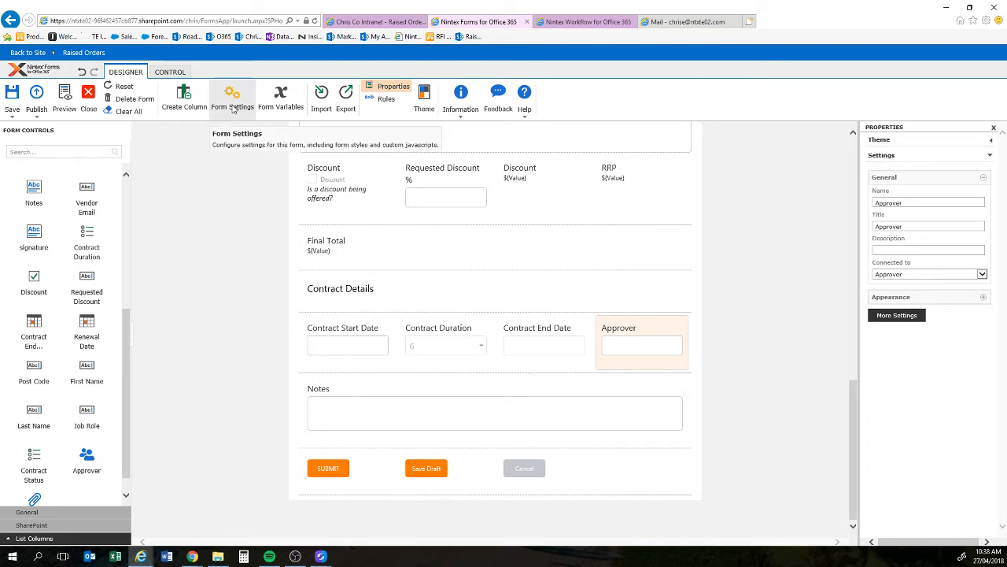
left_click(233, 107)
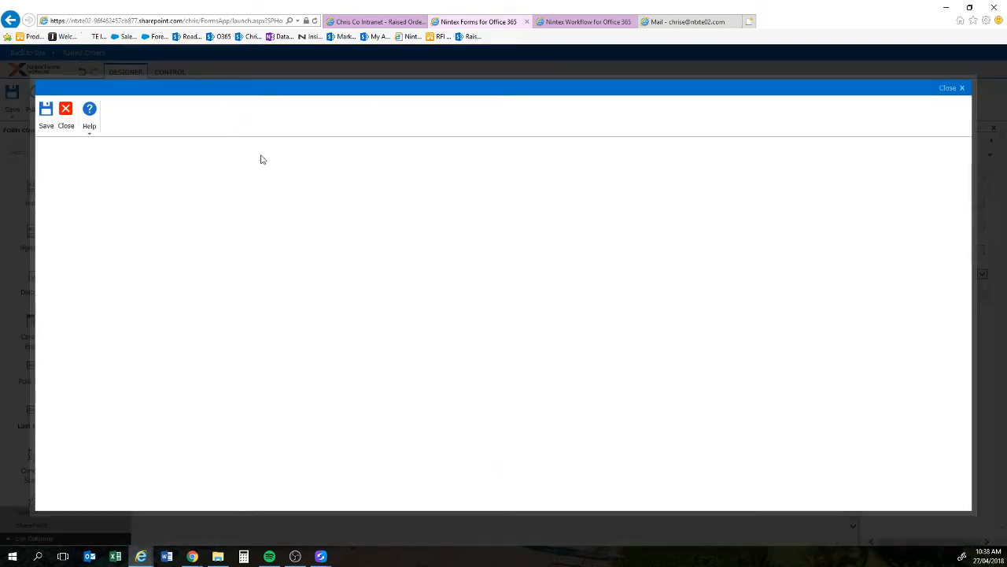
left_click(110, 183)
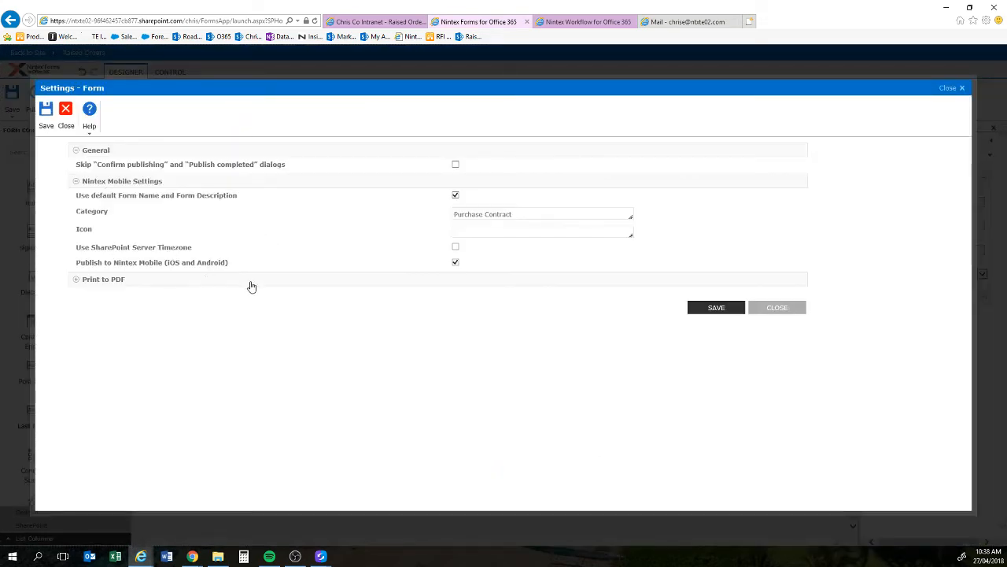
left_click(774, 310)
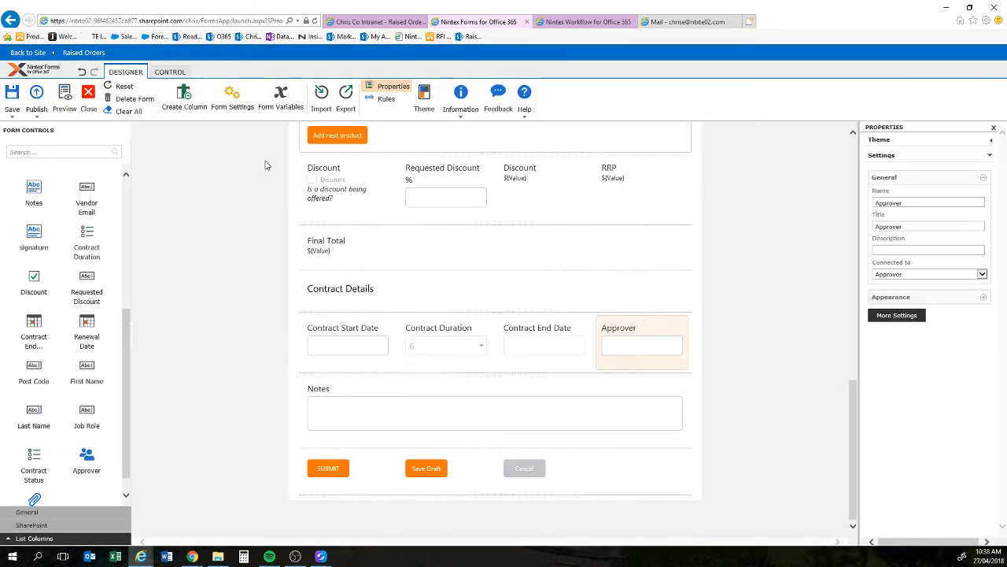
left_click(88, 99)
left_click(551, 324)
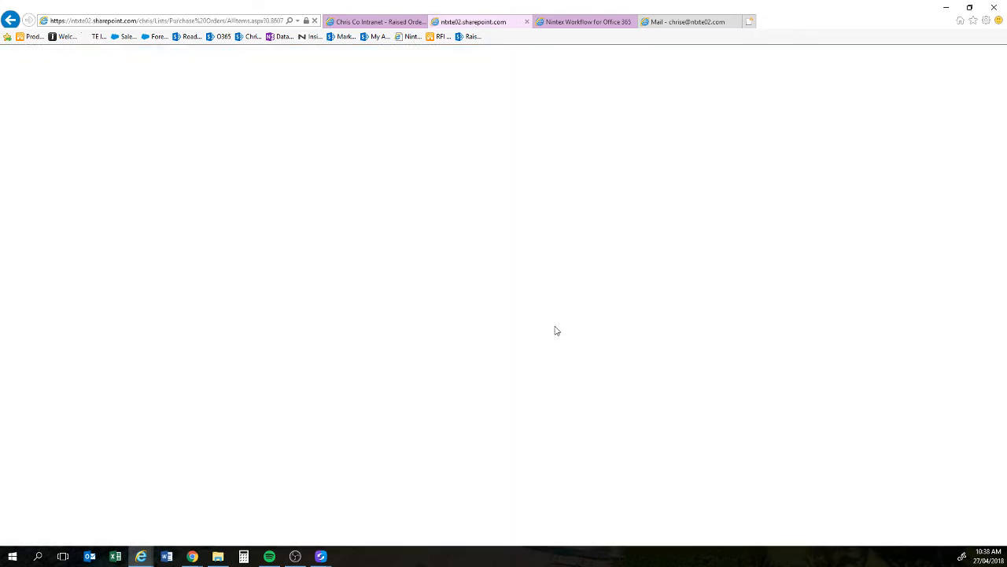
Step: Return to the Raised Orders page and move the Salesforce window over it
left_click(378, 22)
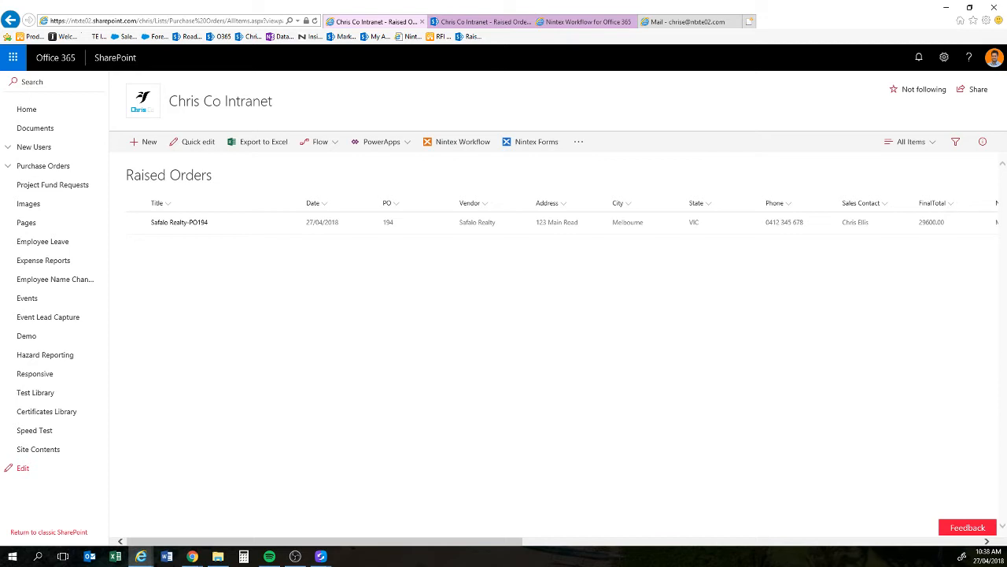
key("alt+Tab")
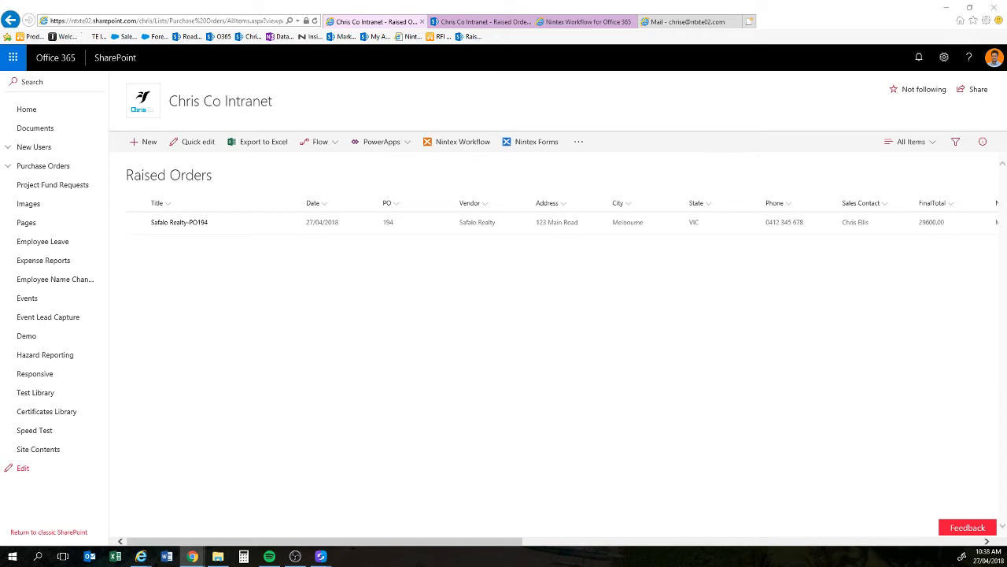
left_click_drag(1006, 31, 438, 31)
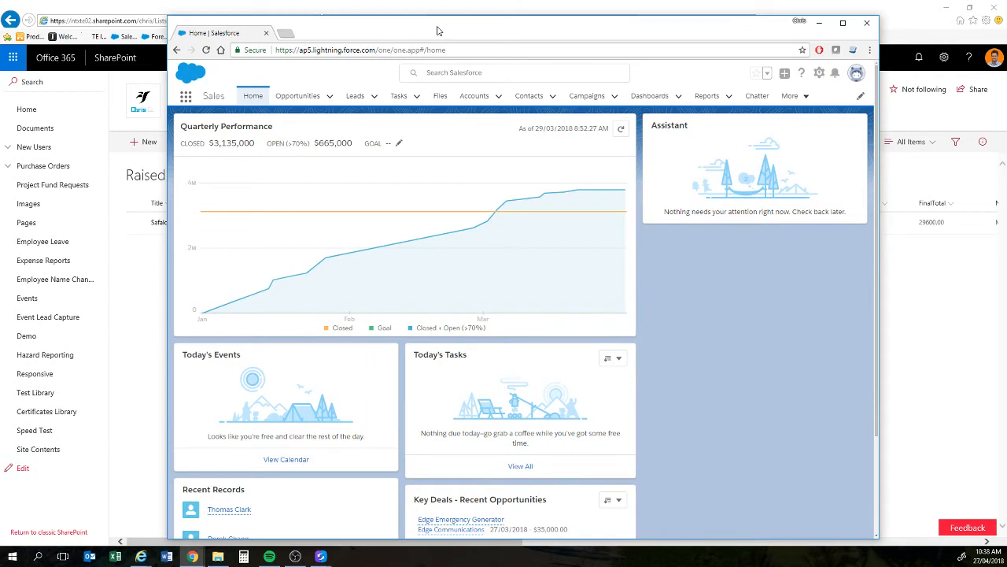
Step: Maximize Salesforce, view the Safalo Realty account's details under Accounts, then minimize the window
double_click(438, 32)
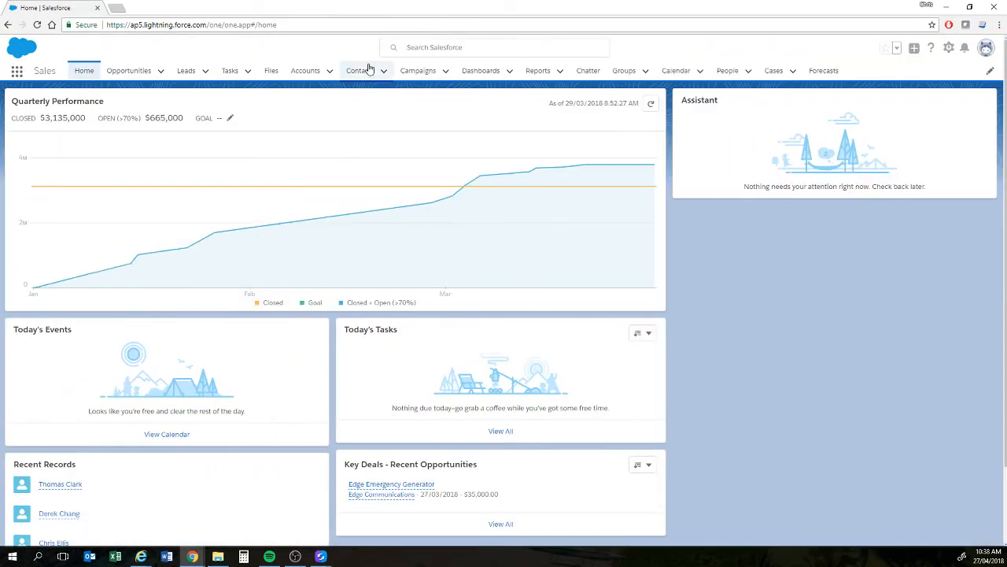
left_click(308, 72)
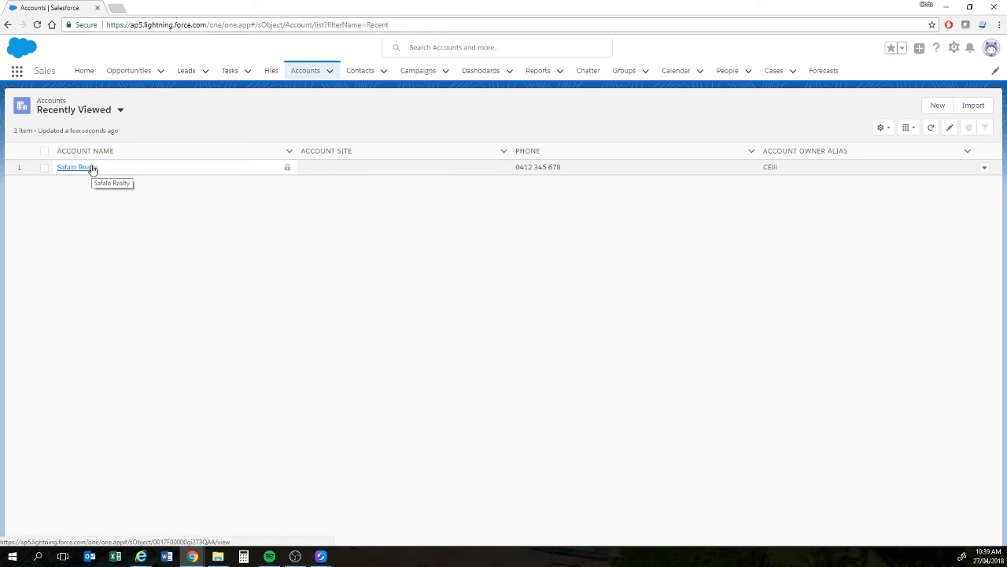
left_click(92, 169)
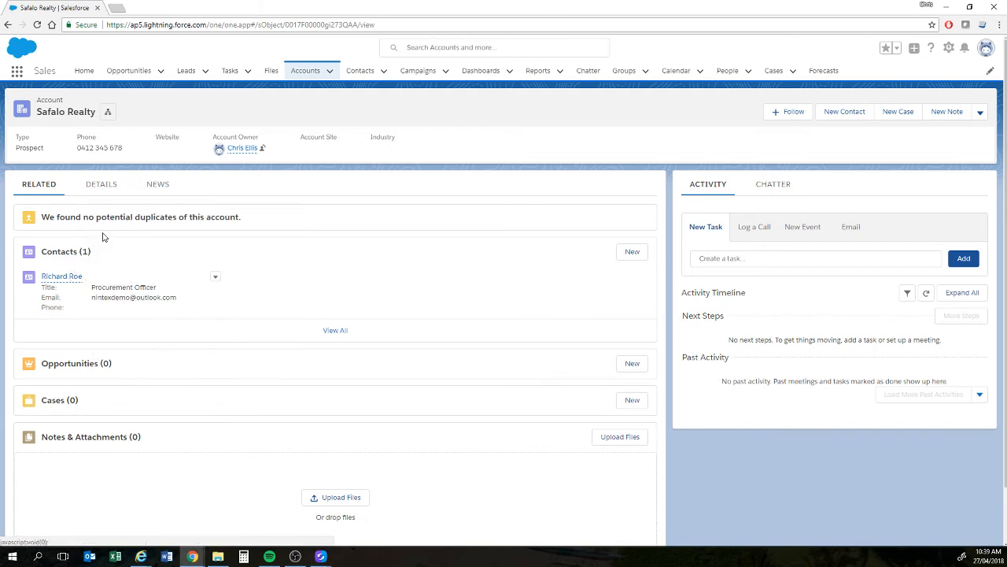
left_click(109, 187)
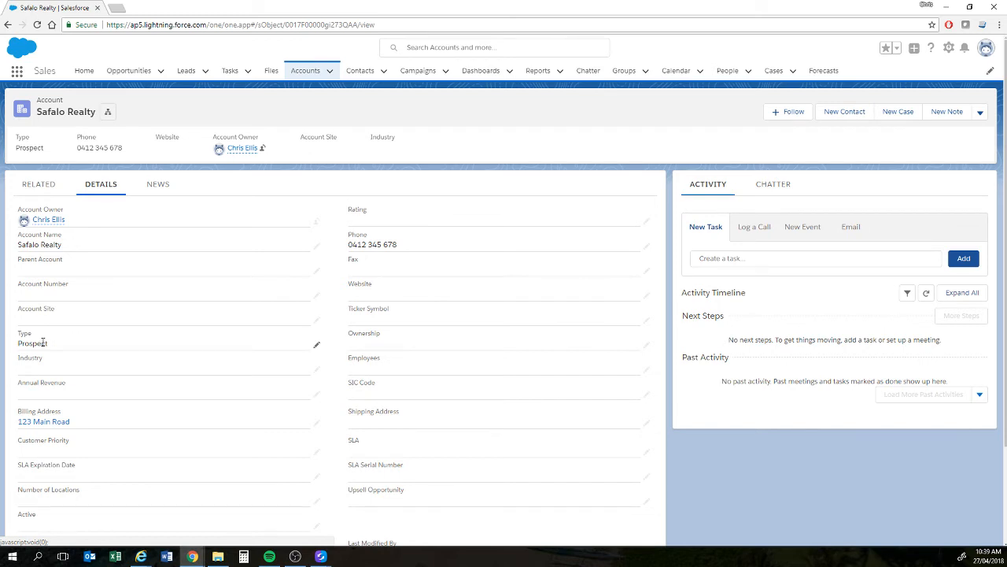
left_click(946, 10)
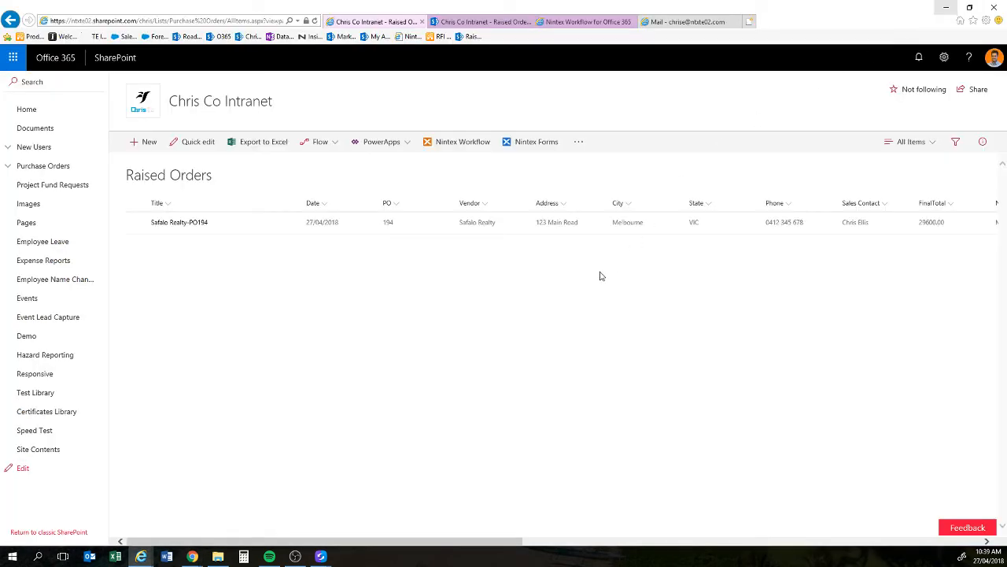
Step: Approve Purchase Order 194 from its Task Assigned email, then return to the workflow designer
left_click(683, 26)
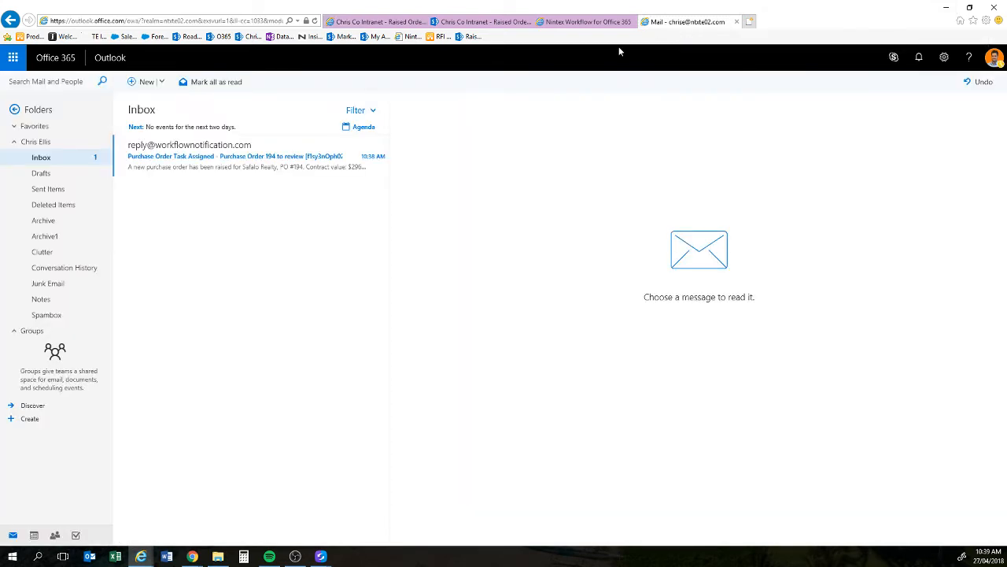
left_click(228, 168)
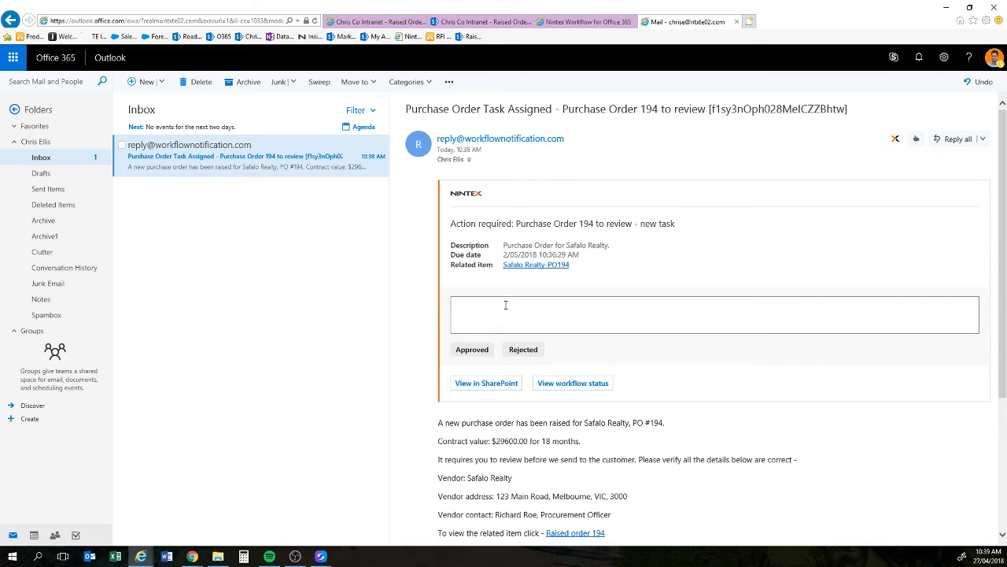
left_click(483, 350)
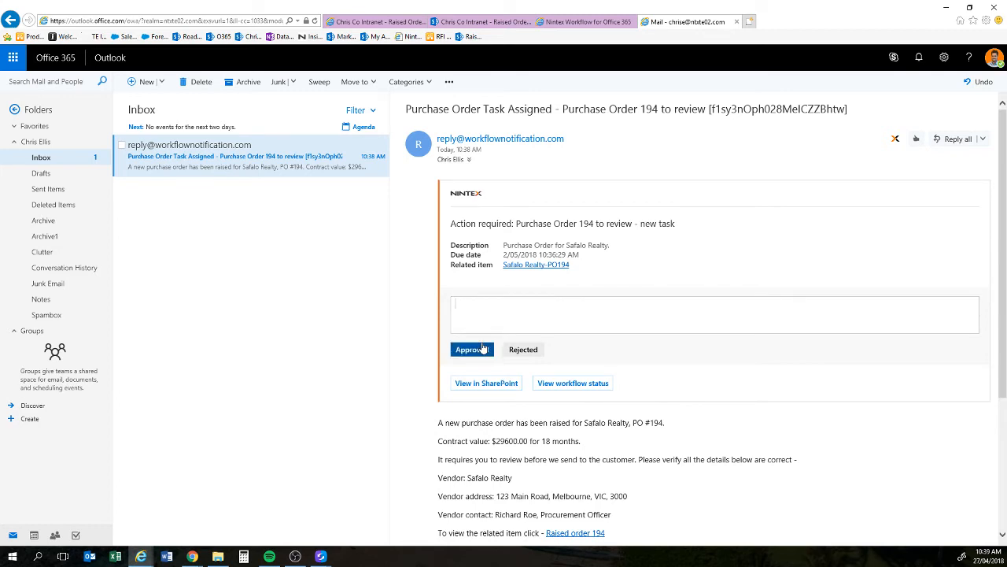
scroll(483, 349, "down", 3)
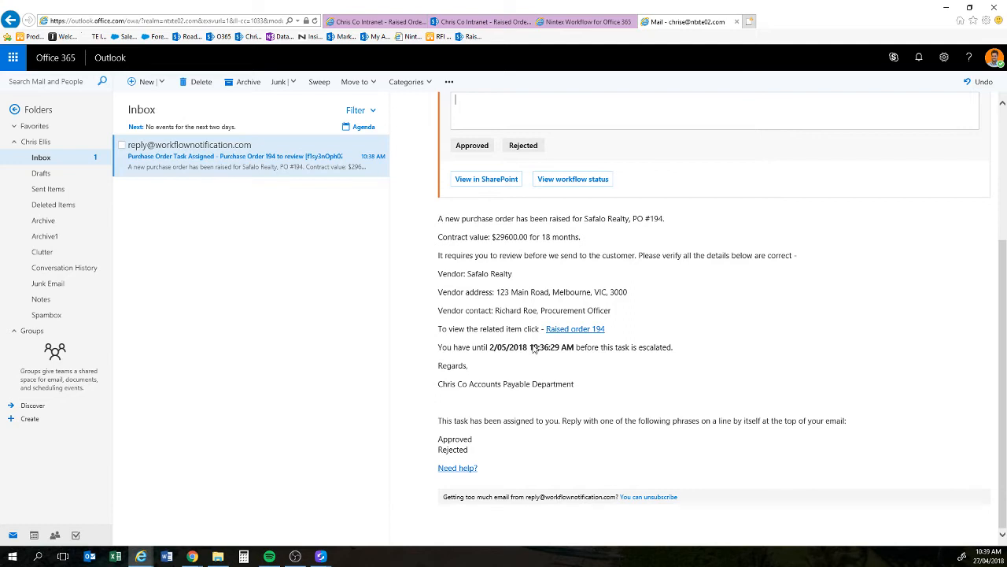
scroll(534, 349, "up", 3)
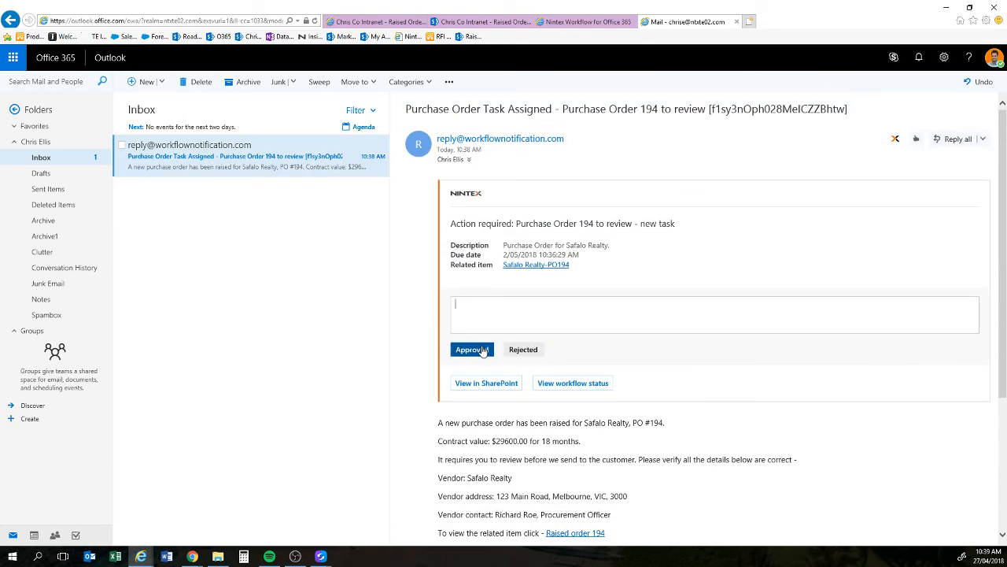
left_click(483, 351)
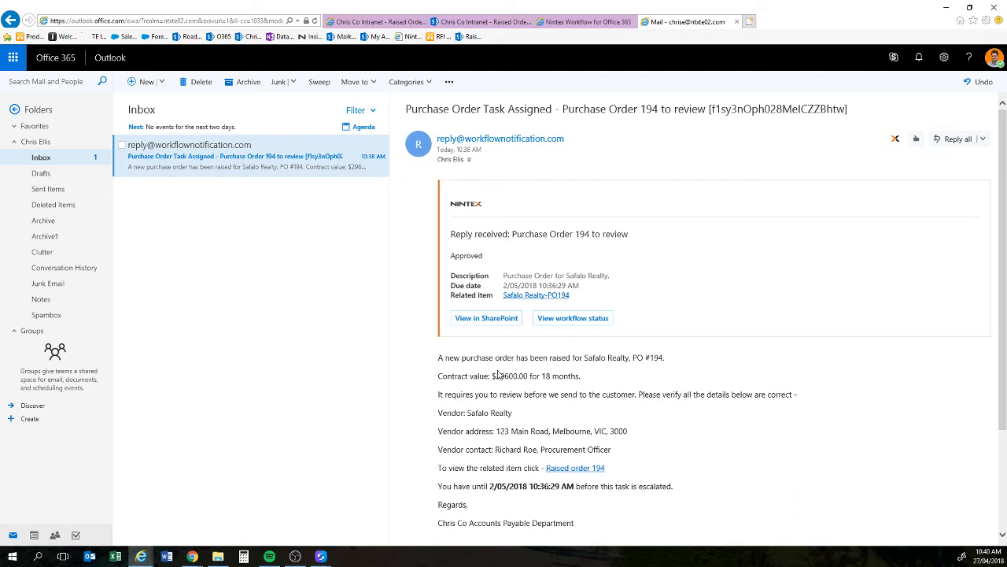
left_click(582, 22)
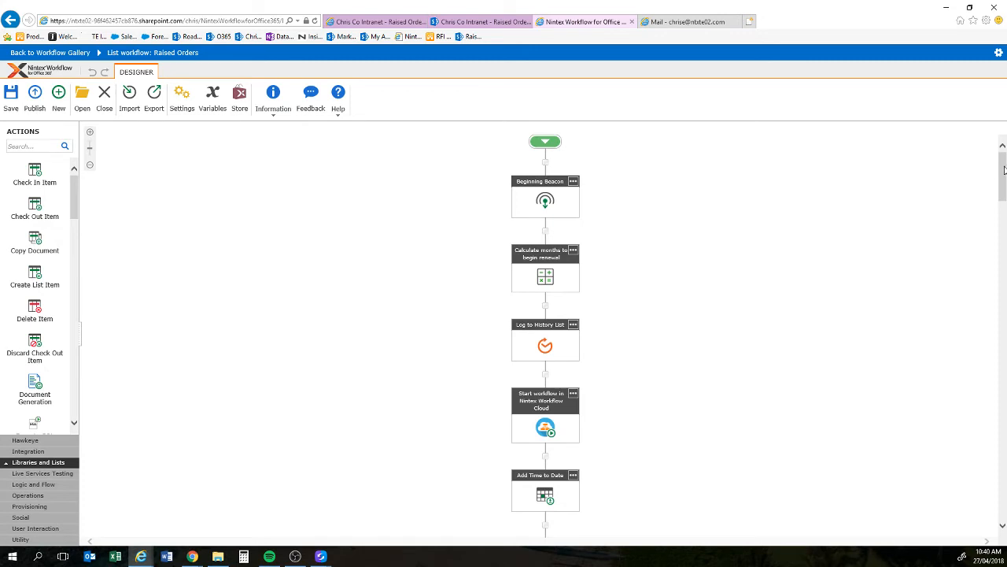
Step: Search the actions for 'state' and drop a State Machine above Assign a task
left_click_drag(1004, 170, 1002, 407)
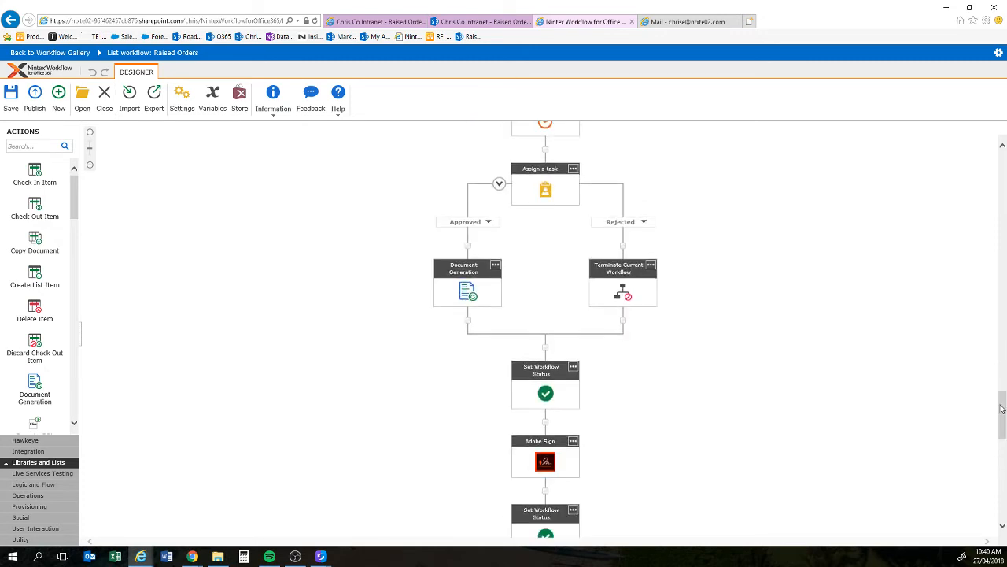
left_click(12, 145)
type("state")
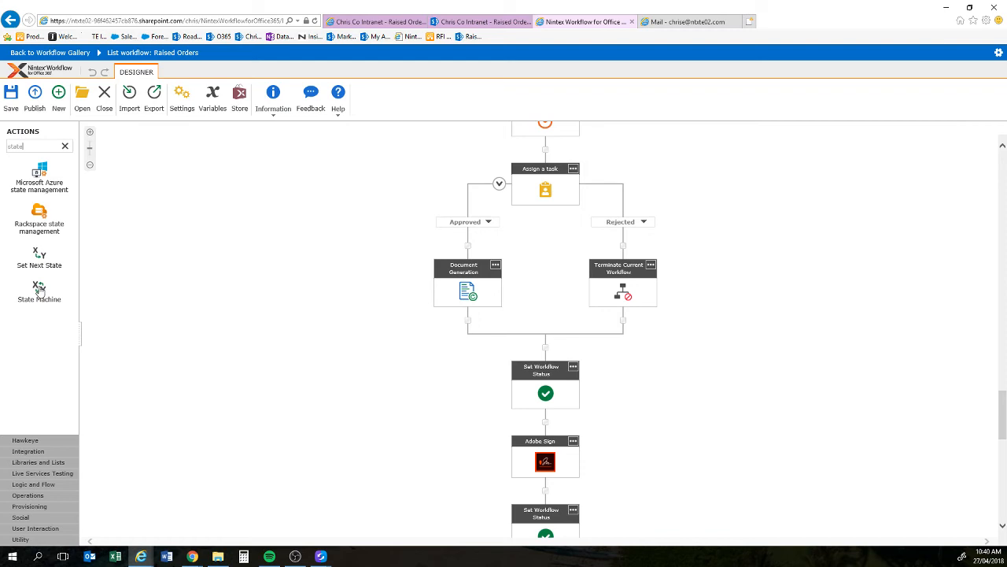
left_click_drag(39, 290, 609, 260)
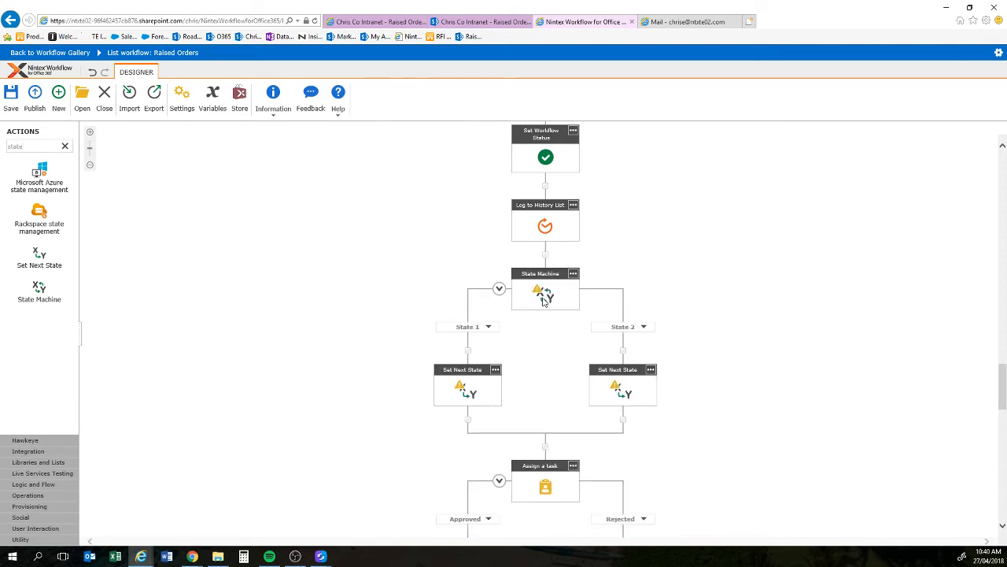
Step: Name the State Machine's two states Sales and Legal, with Sales Task as the starting state
double_click(542, 303)
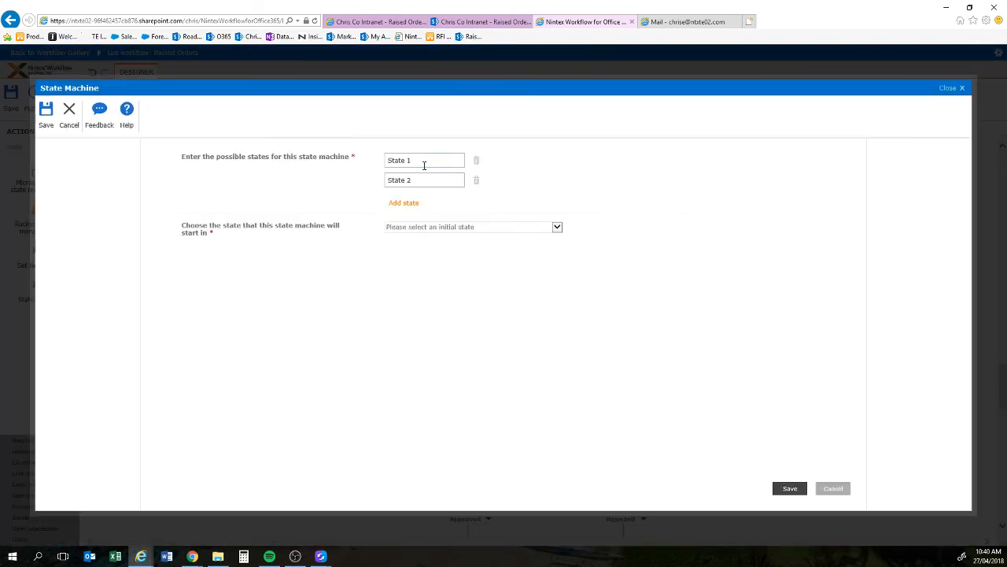
type("Sales")
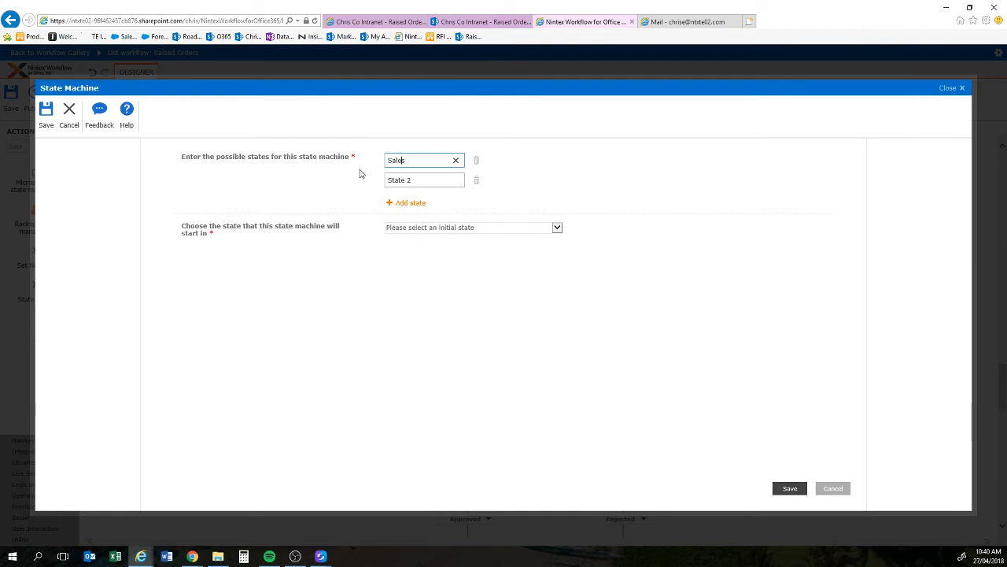
key("Tab")
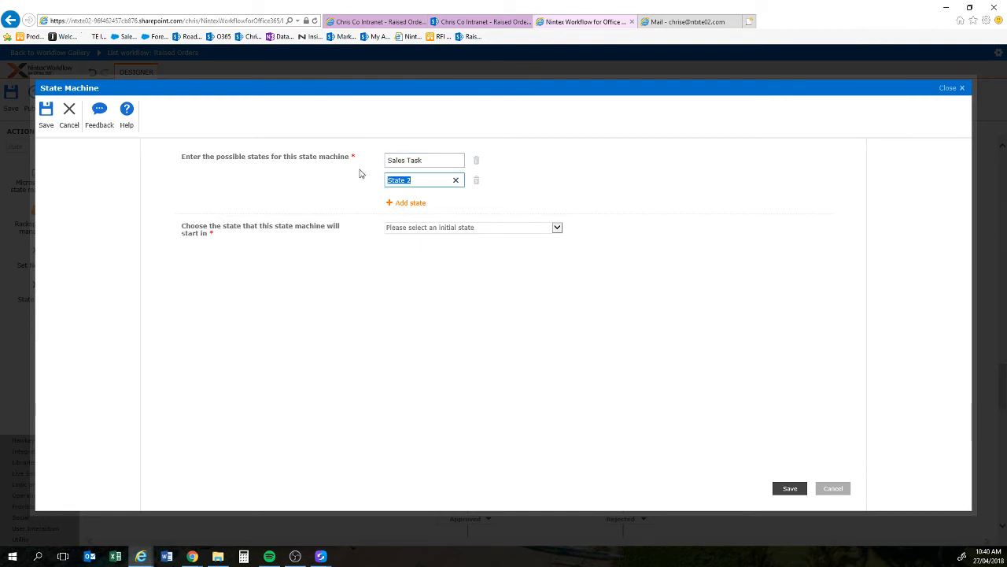
type("Legal Task")
left_click(462, 232)
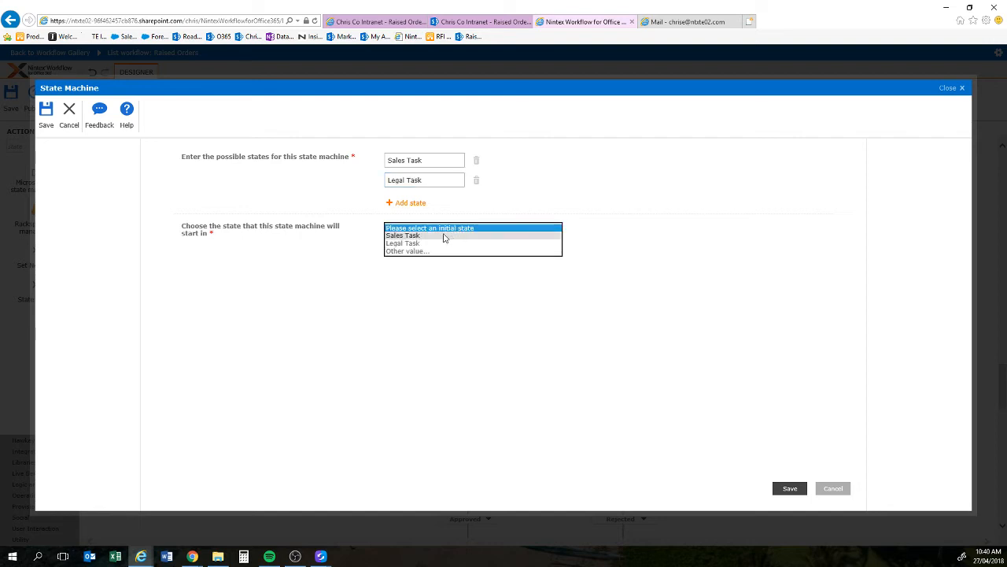
left_click(443, 236)
left_click(790, 490)
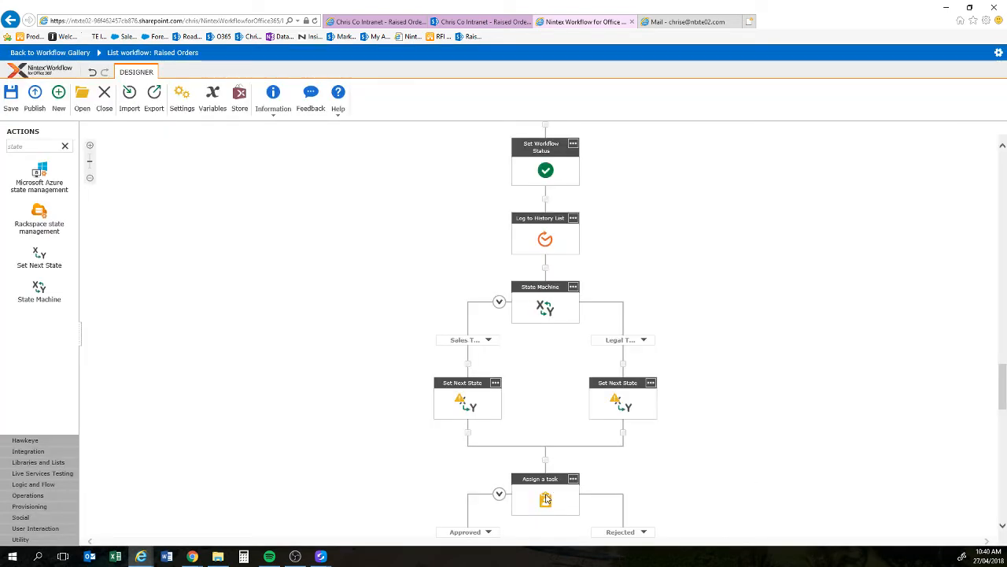
Step: Move Assign a task into the Sales Task branch and filter the actions by 'tas'
left_click_drag(545, 498, 474, 366)
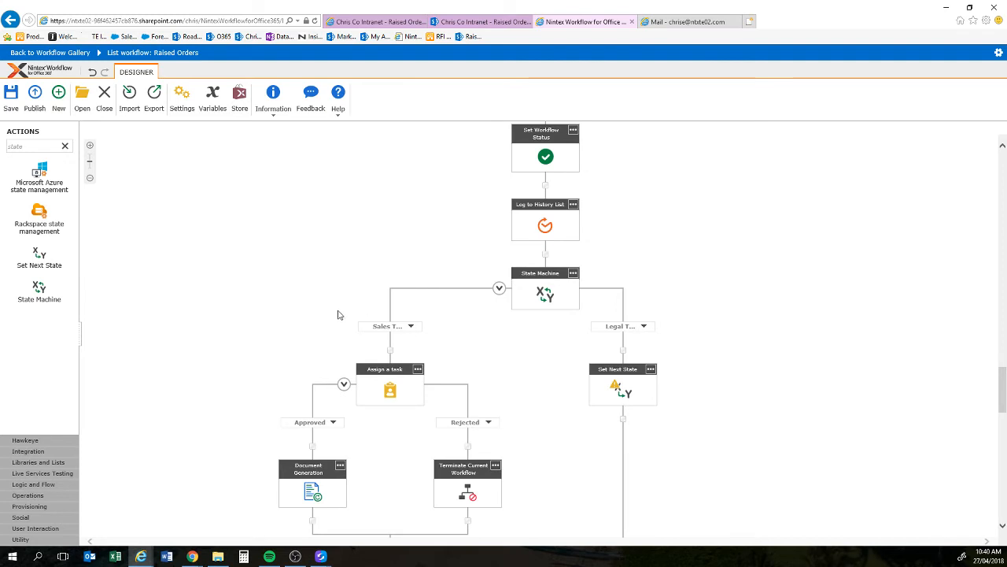
left_click(33, 147)
left_click_drag(33, 147, 3, 154)
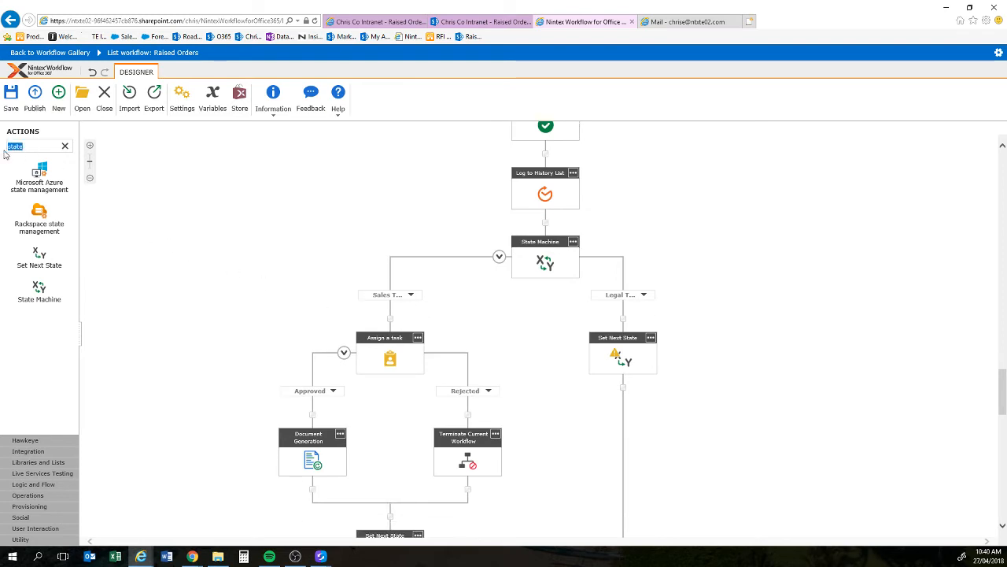
type("task")
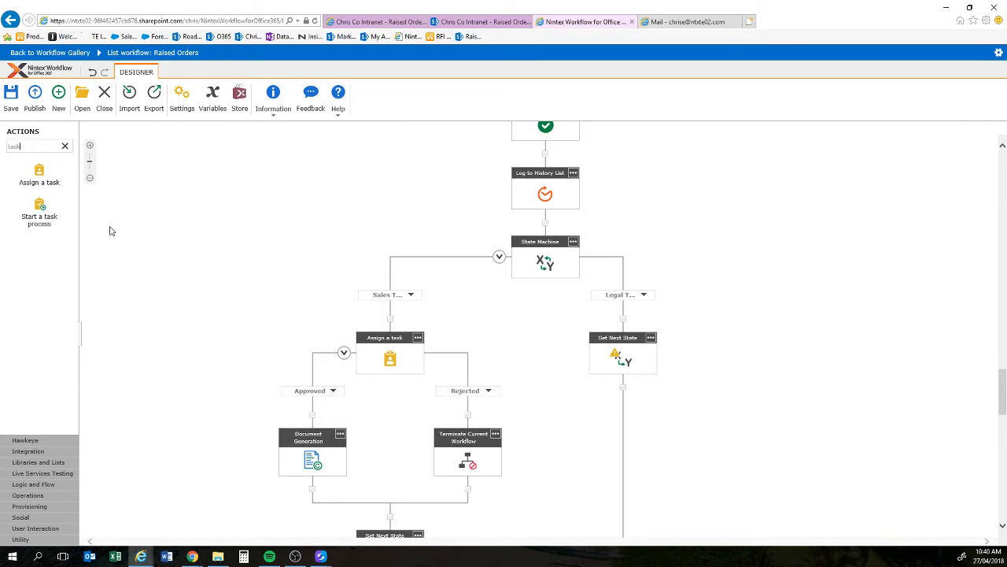
Step: Drop Assign a task onto the Legal branch and place Set Next State under Document Generation
left_click_drag(39, 172, 614, 315)
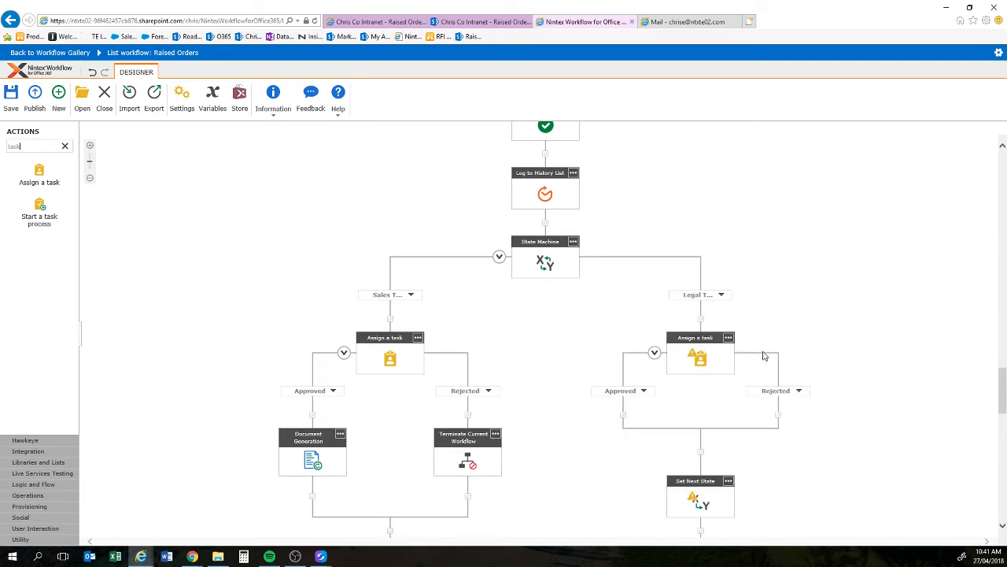
scroll(563, 358, "down", 2)
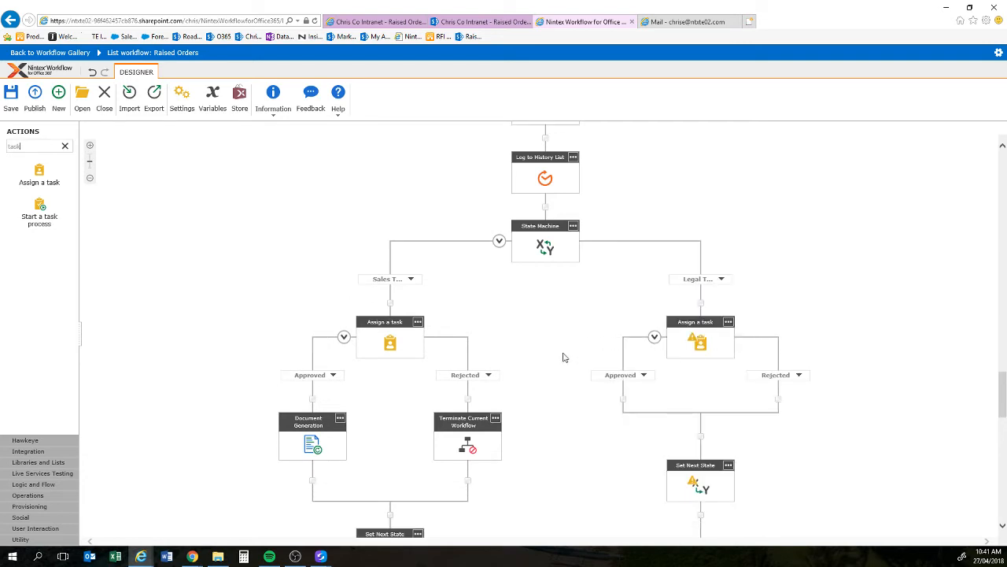
scroll(564, 358, "down", 2)
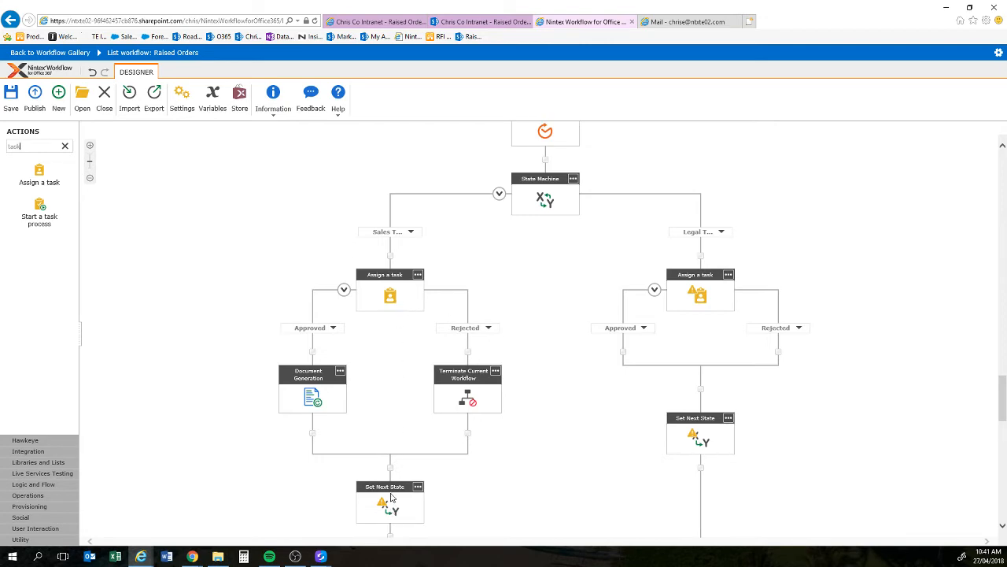
left_click_drag(403, 489, 314, 455)
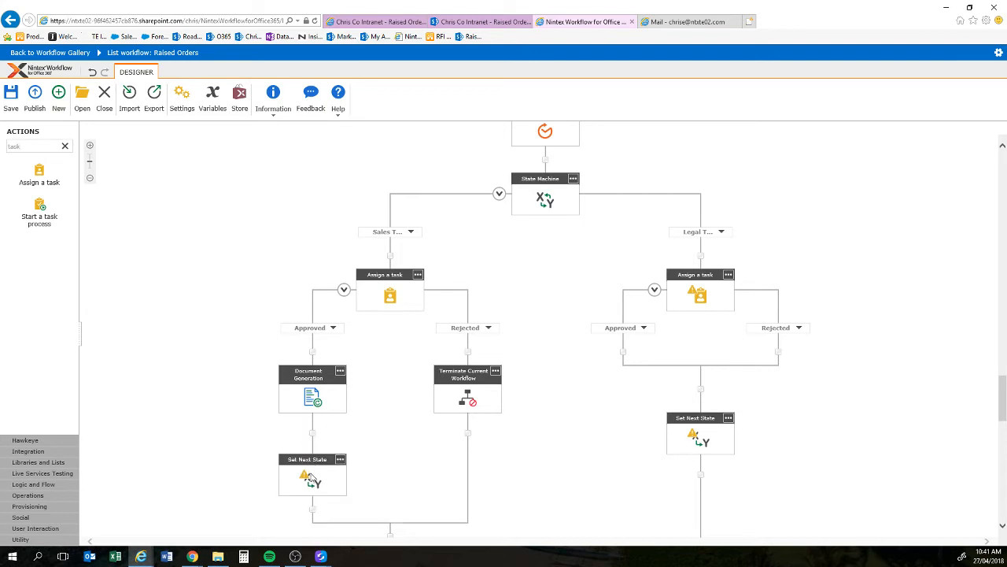
Step: Set the sales Approved Set Next State to go to Legal Task
double_click(313, 478)
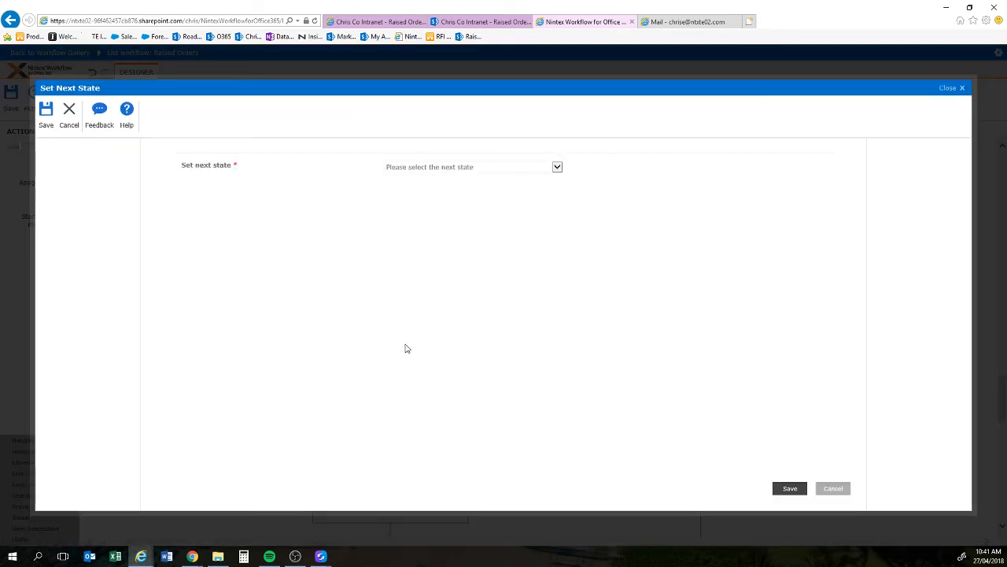
left_click(434, 170)
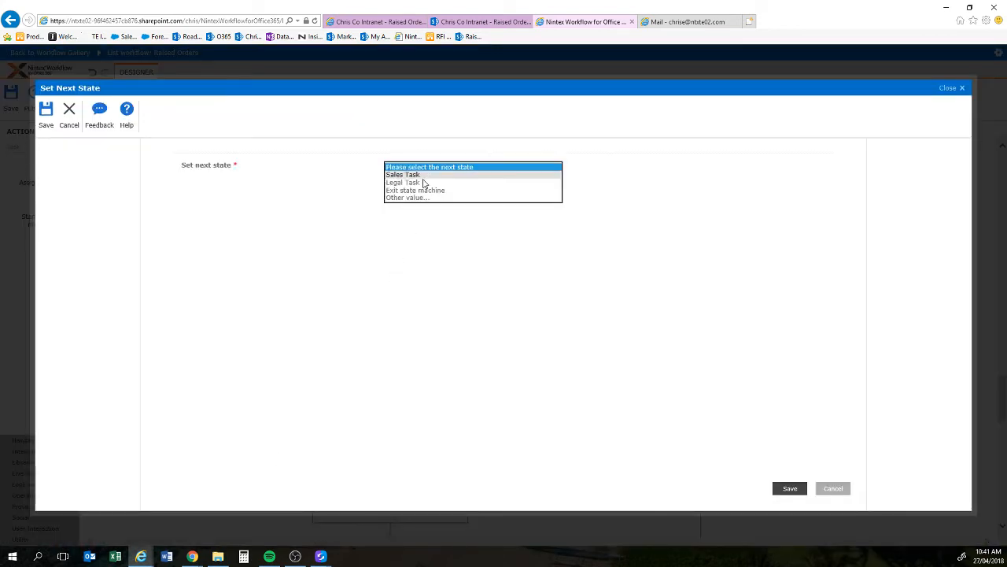
left_click(419, 182)
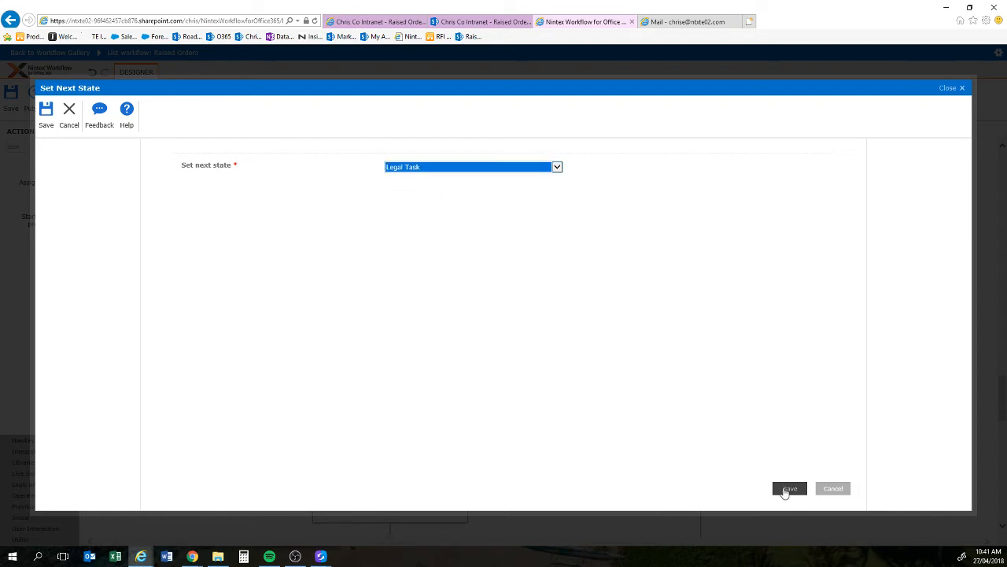
left_click(784, 491)
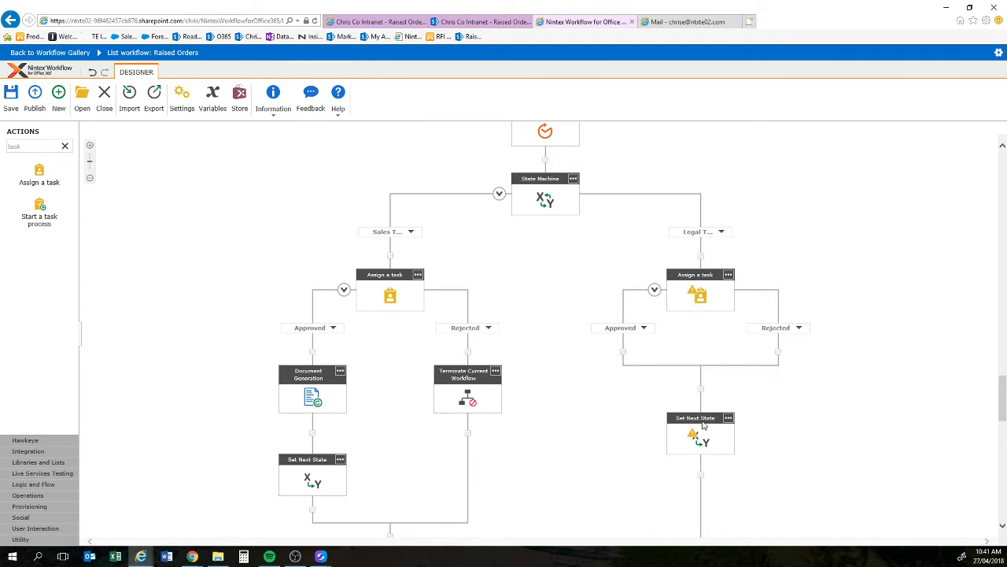
Step: Move the legal Set Next State onto the Approved path and set it to Exit state machine
left_click_drag(701, 421, 616, 382)
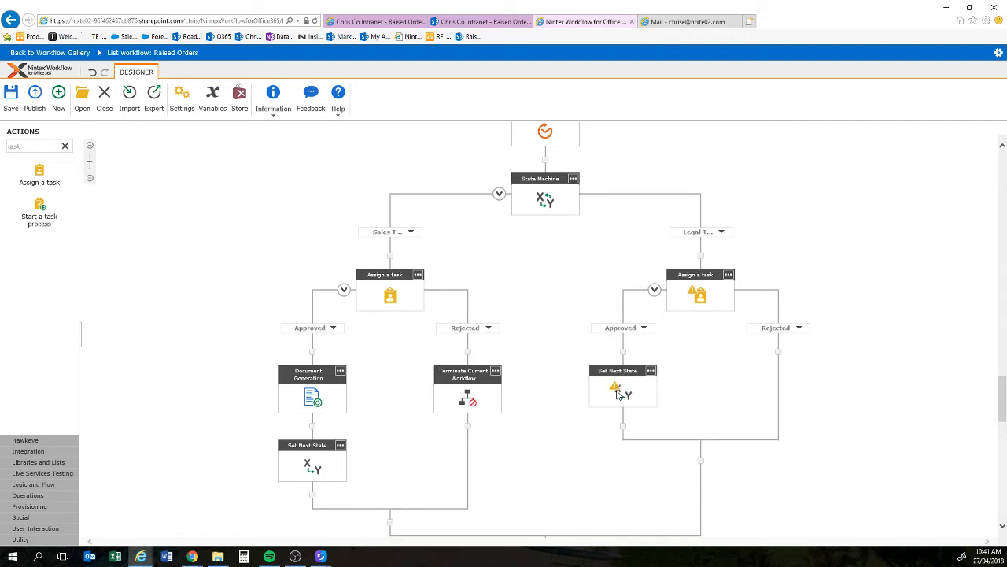
double_click(617, 396)
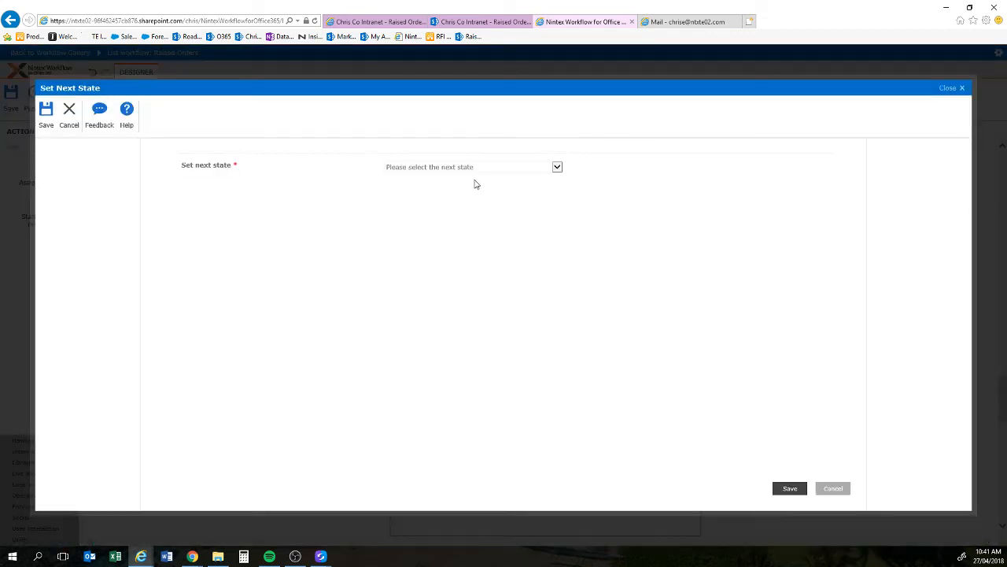
left_click(472, 167)
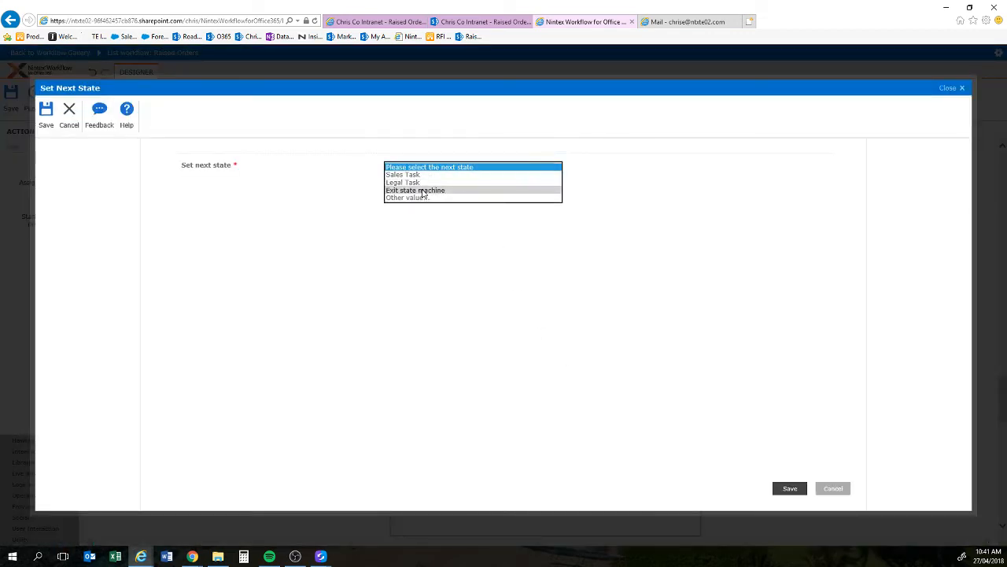
left_click(421, 191)
left_click(789, 489)
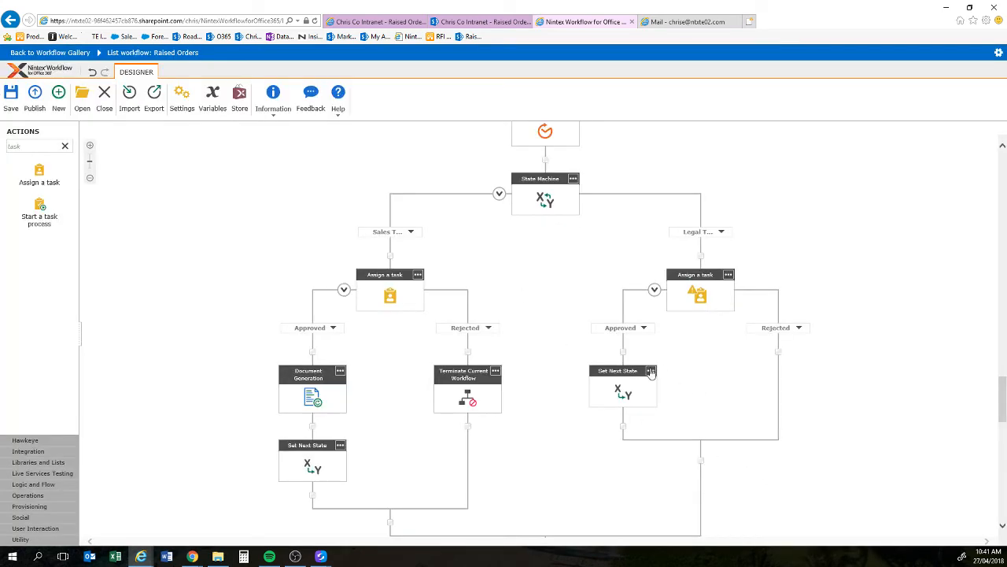
Step: Copy that Set Next State into the legal Rejected path and point it to Sales Task
left_click(650, 371)
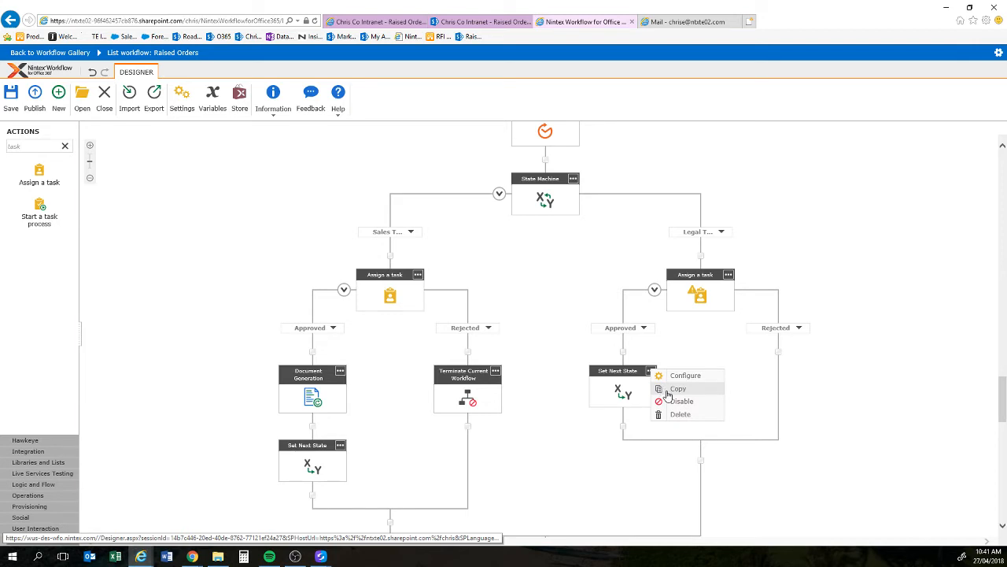
right_click(779, 356)
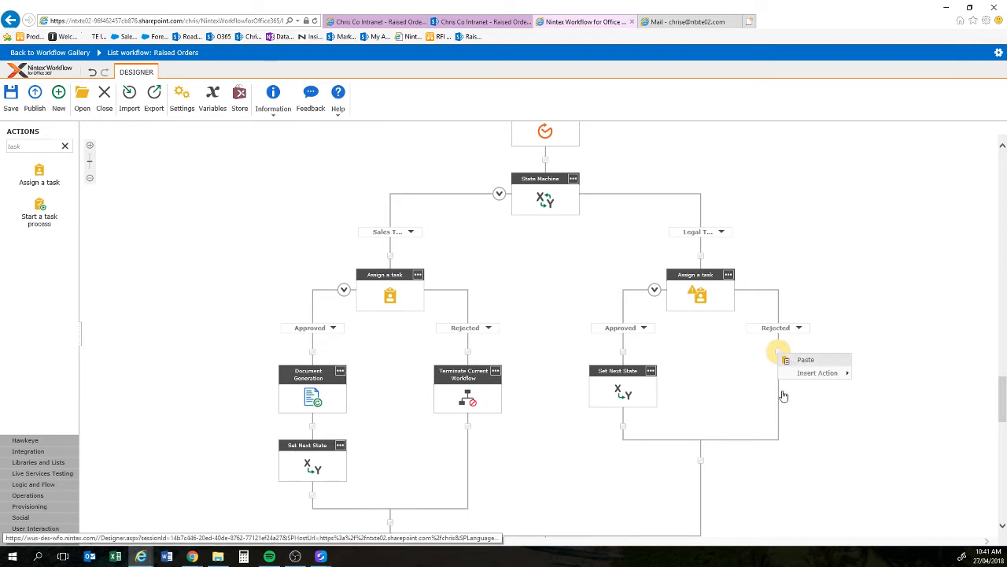
left_click(806, 360)
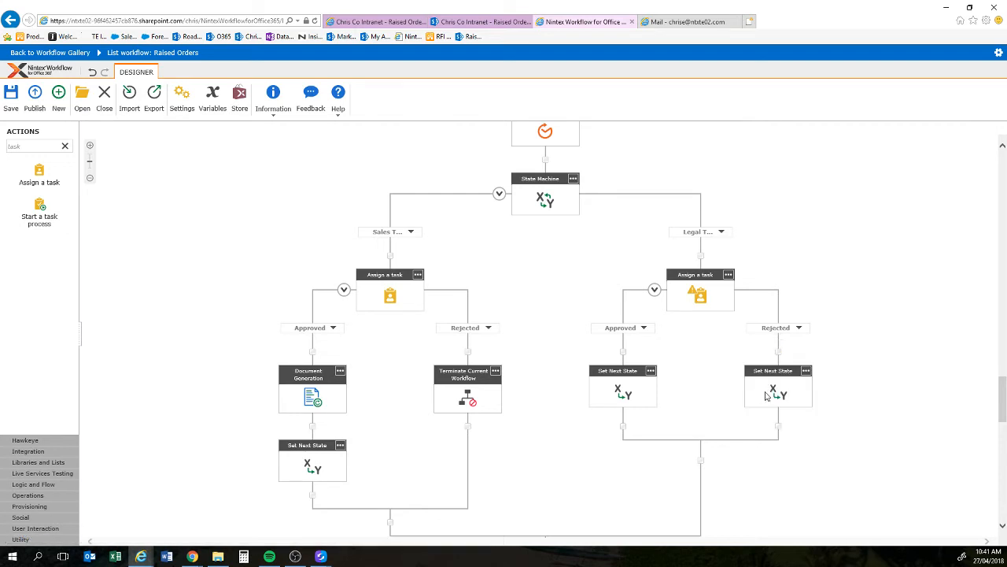
double_click(753, 387)
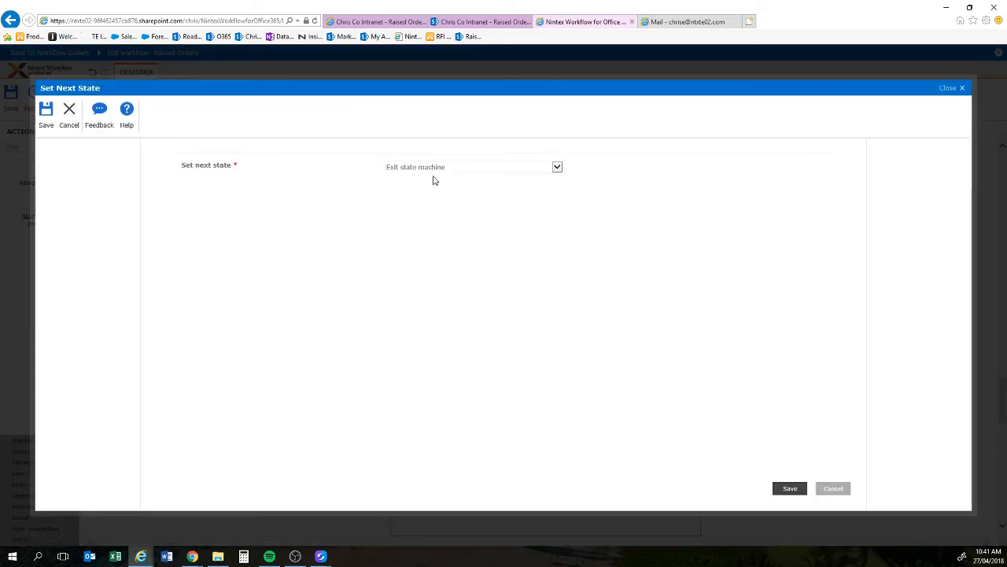
left_click(432, 168)
left_click(403, 152)
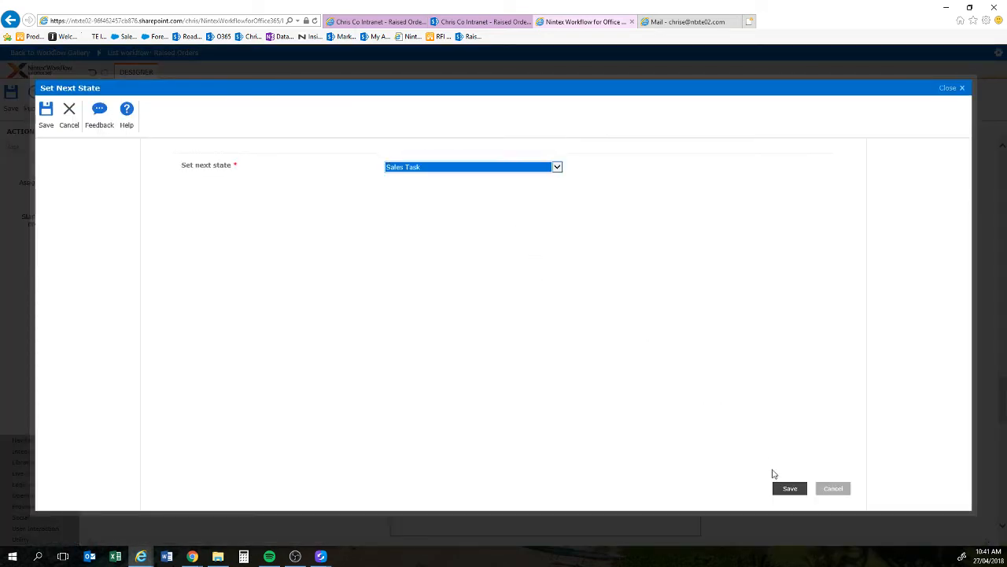
left_click(787, 490)
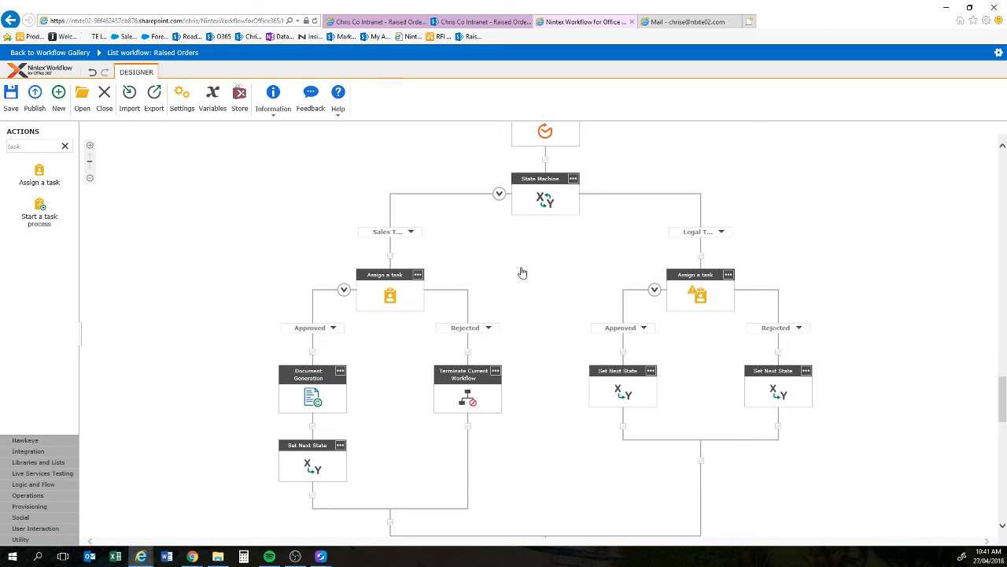
scroll(551, 281, "down", 2)
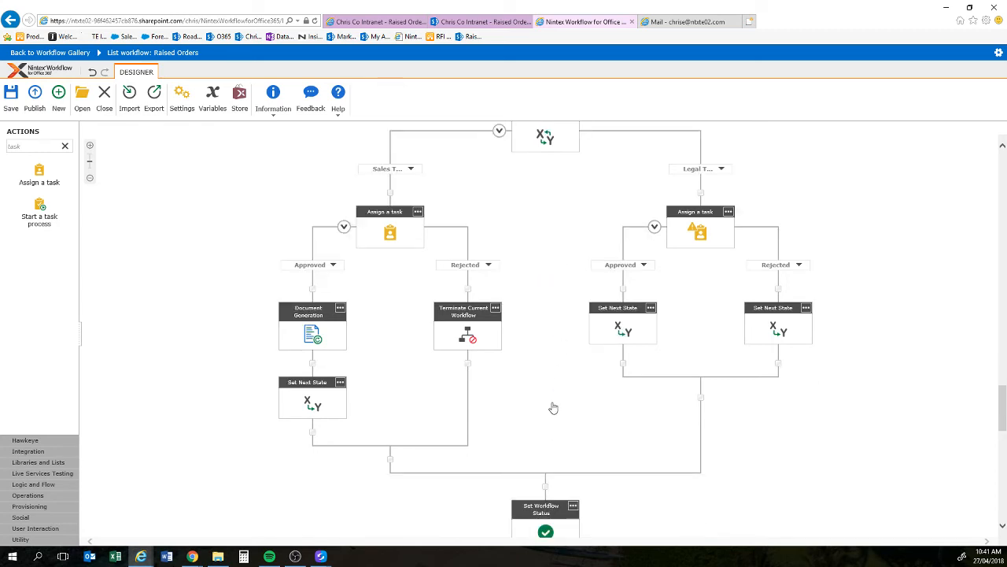
scroll(554, 408, "down", 2)
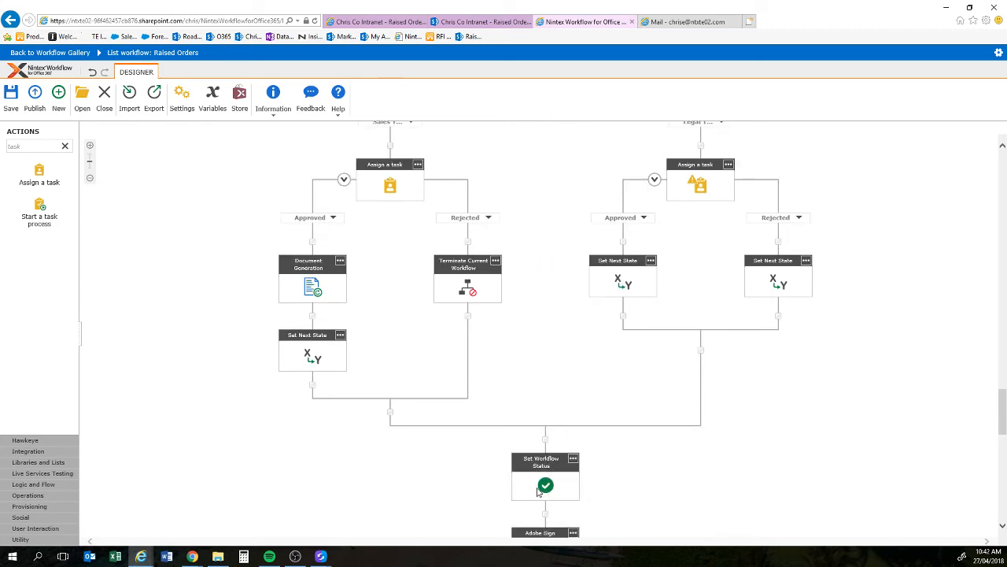
scroll(538, 503, "down", 1)
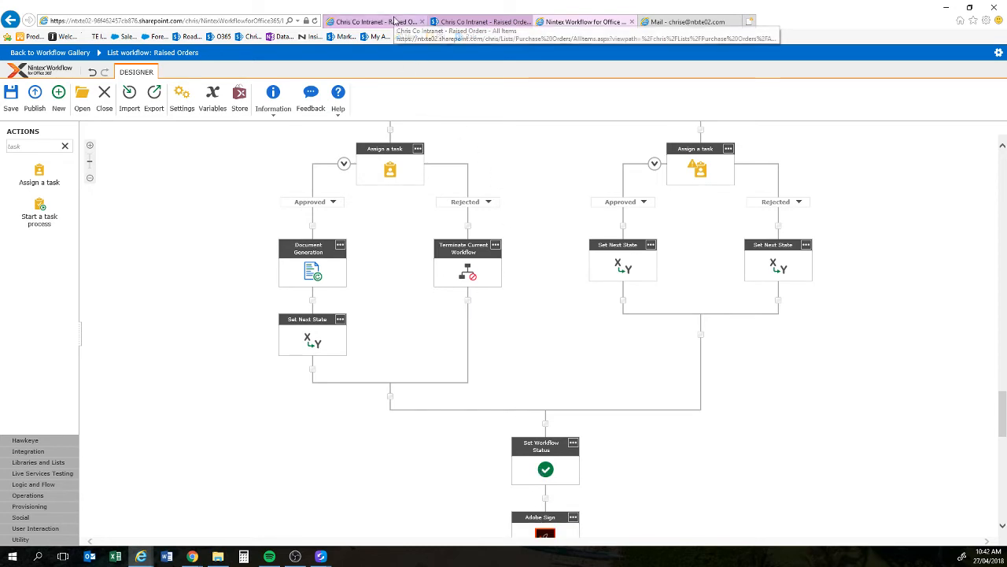
Step: Open the newest PDF in the Completed Orders library under Purchase Orders
left_click(396, 21)
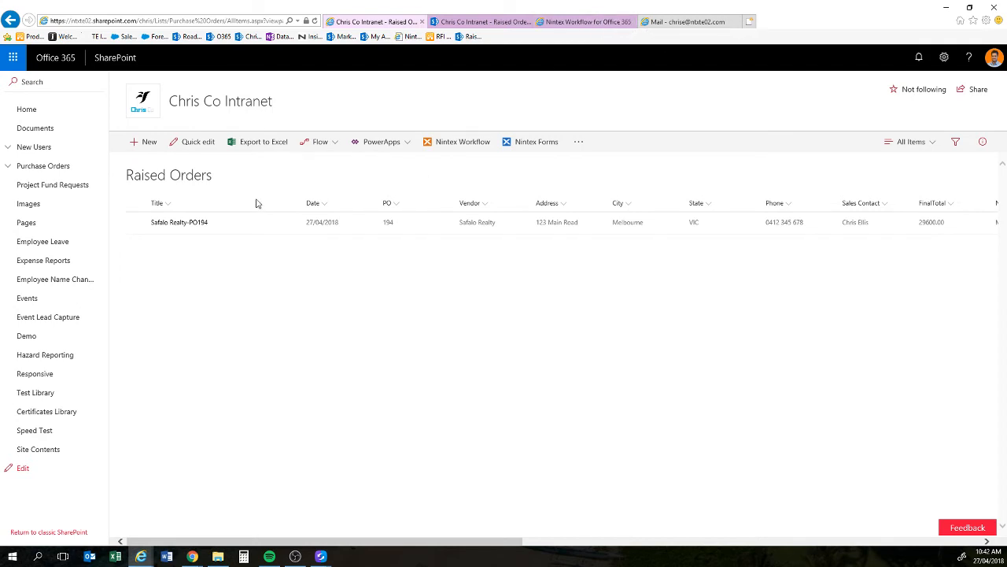
left_click(10, 167)
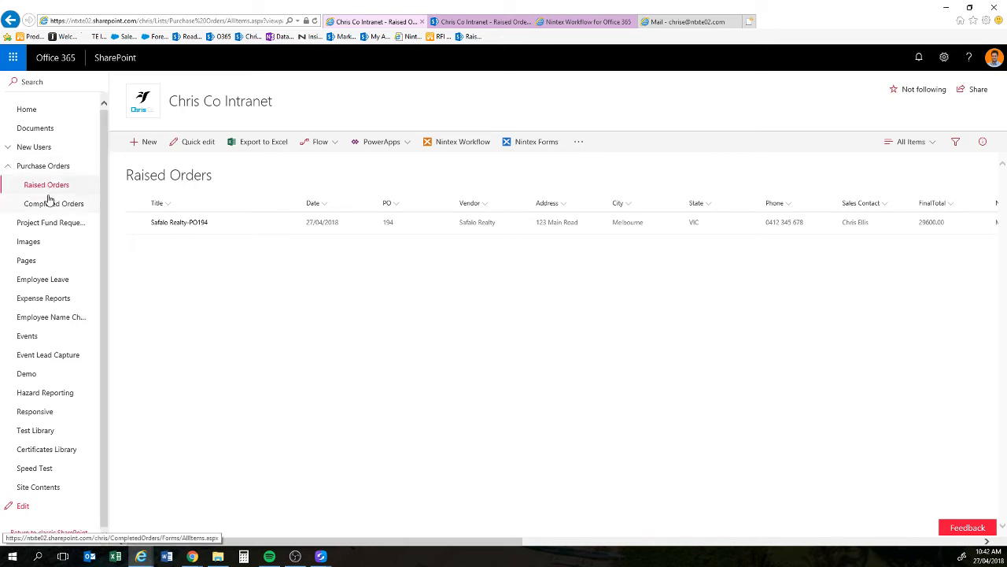
left_click(52, 205)
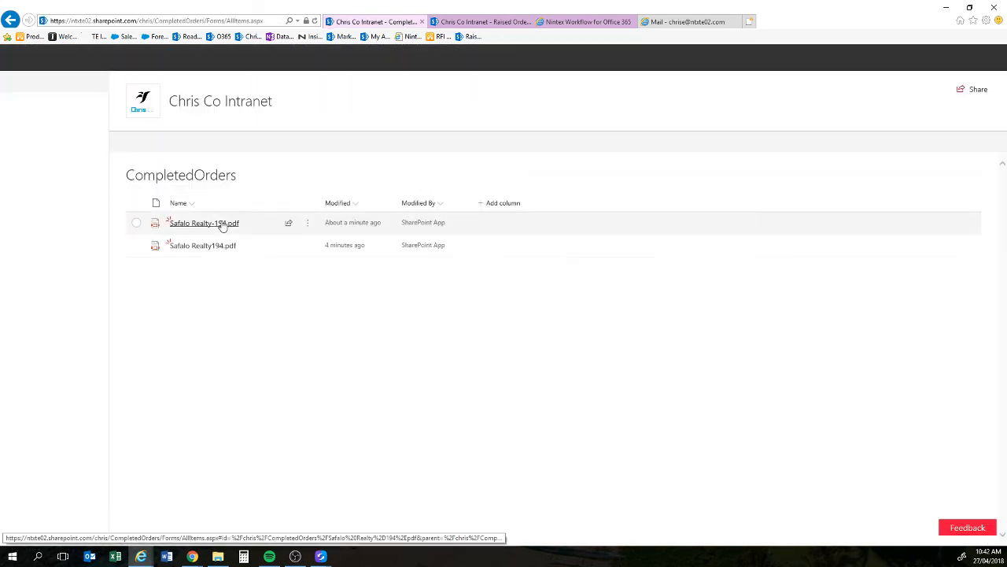
left_click(212, 224)
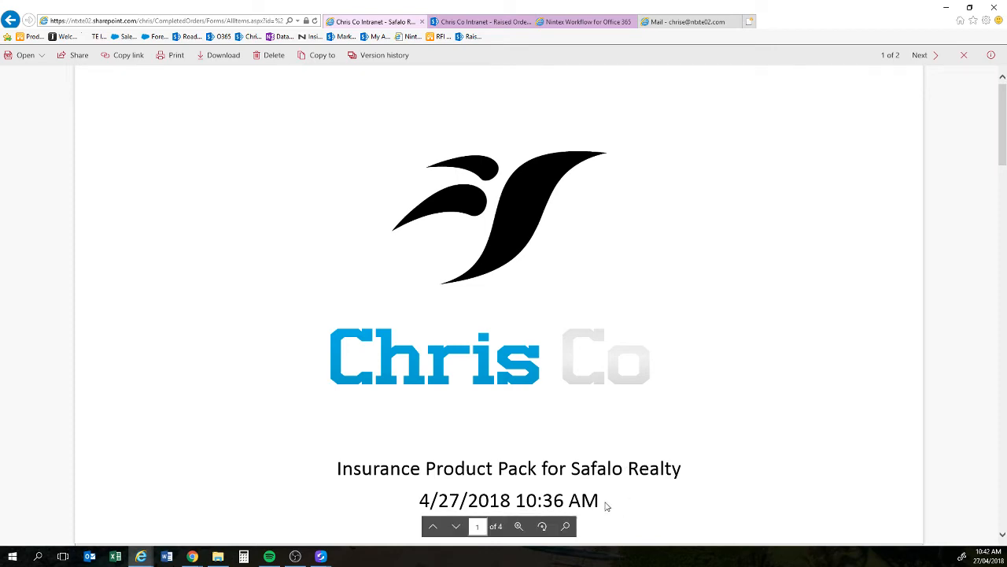
Step: Page through PDF pages 2–4 (Commuter Cover, Construction Insurance), then return to Raised Orders
scroll(614, 498, "down", 2)
scroll(615, 498, "down", 8)
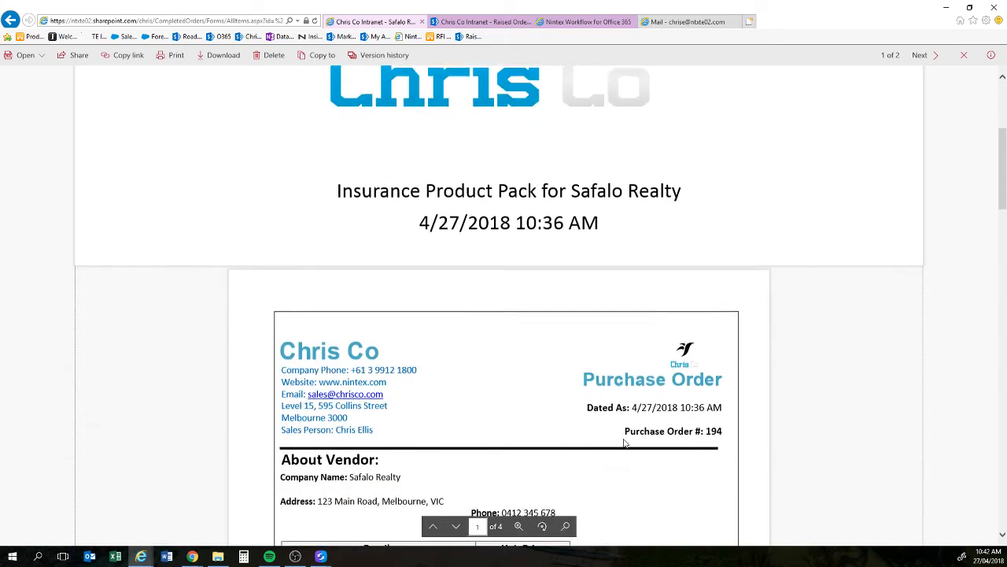
scroll(640, 426, "down", 2)
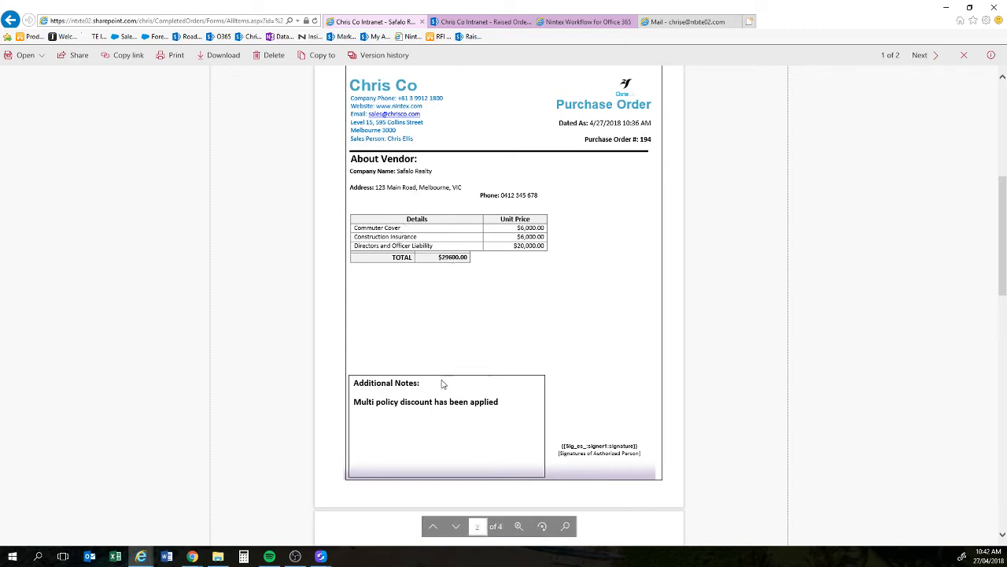
scroll(738, 252, "down", 5)
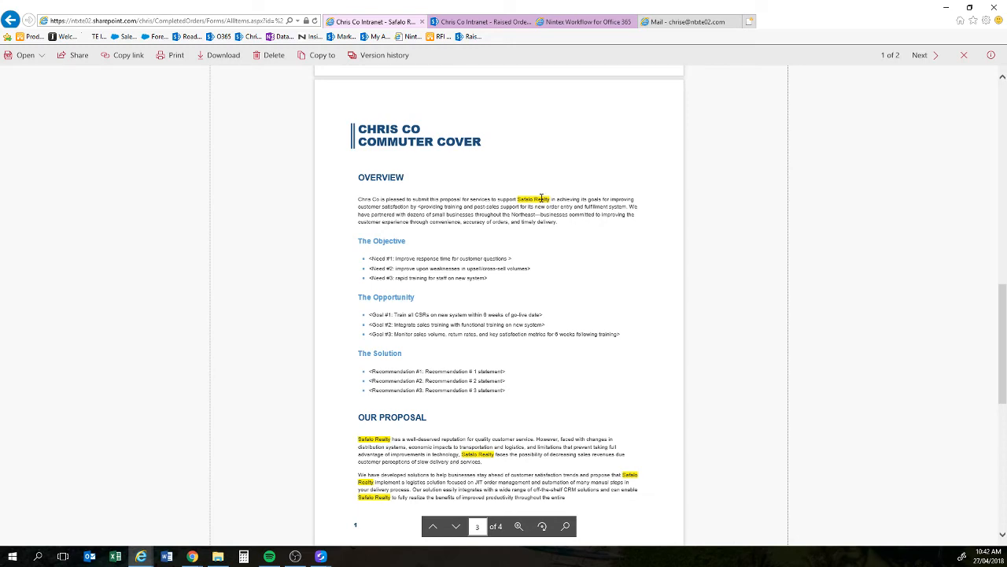
scroll(542, 198, "down", 1)
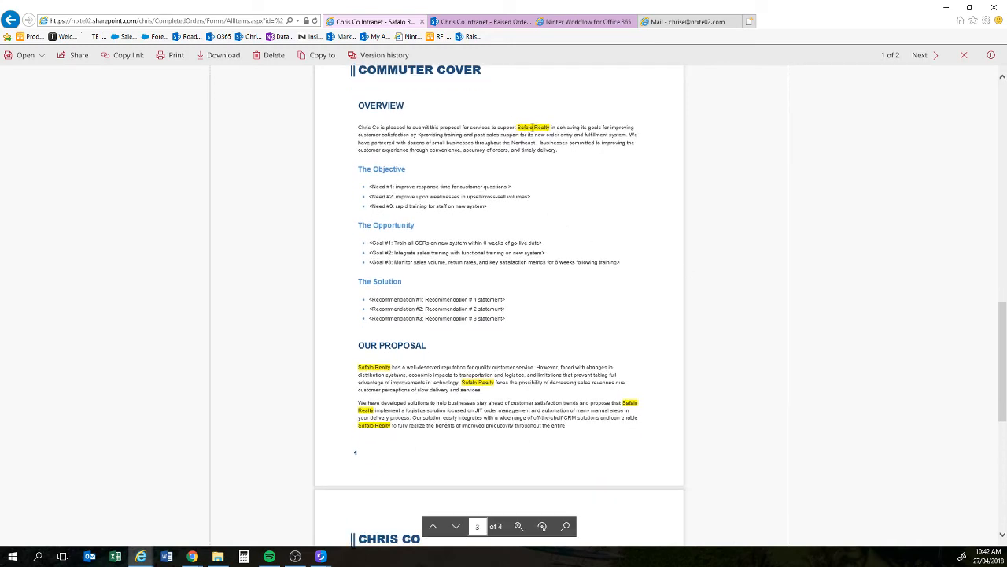
scroll(575, 202, "down", 6)
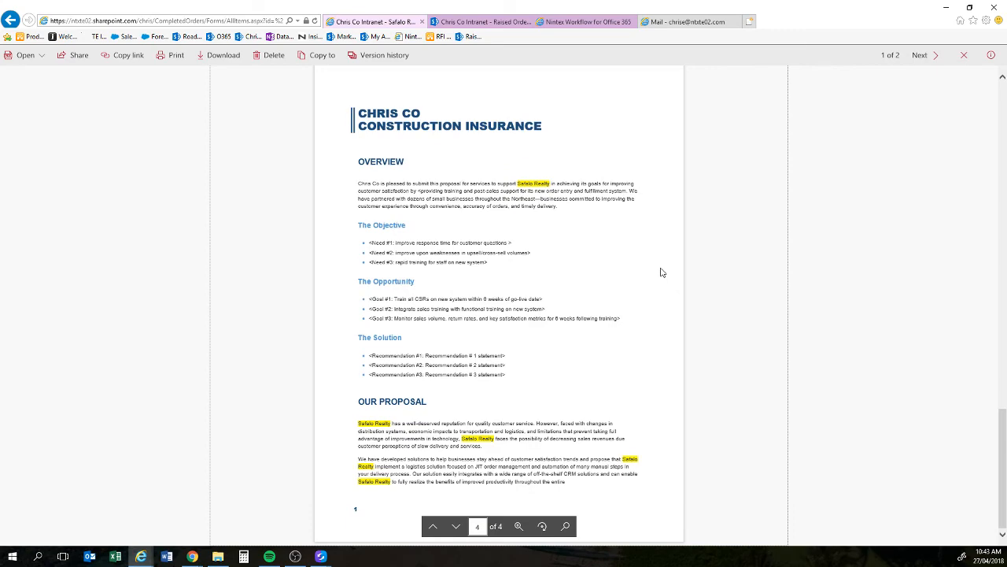
scroll(771, 279, "down", 4)
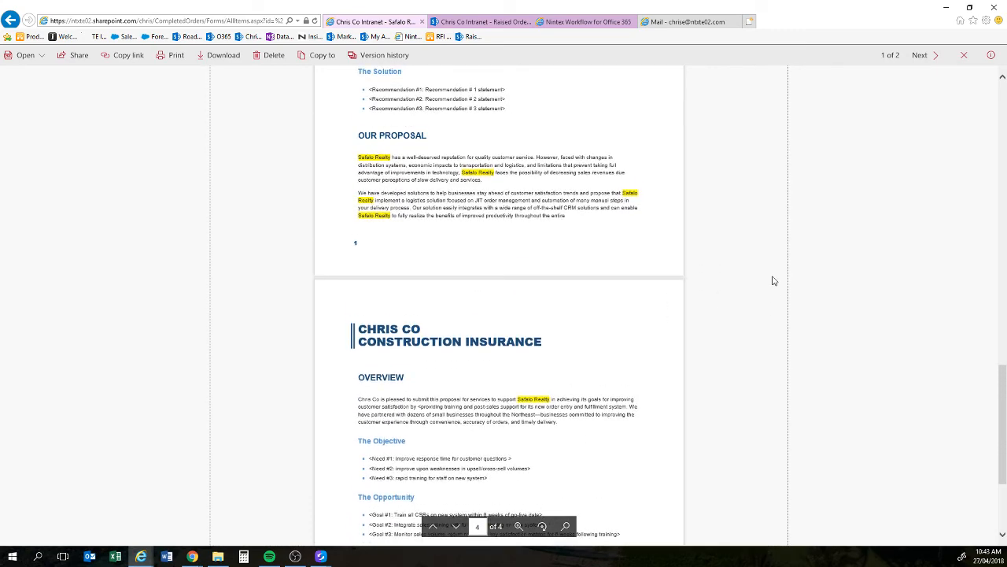
left_click(488, 24)
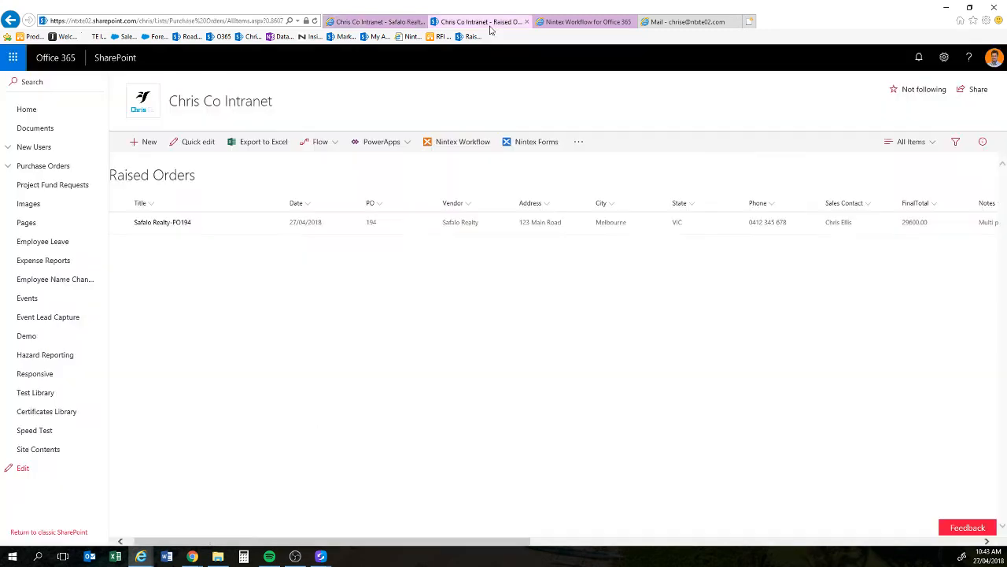
Step: Back in the workflow designer, open the Document Generation action to list FrontCover.pptx, Purchase Order Template 2.docx and product templates
left_click(578, 22)
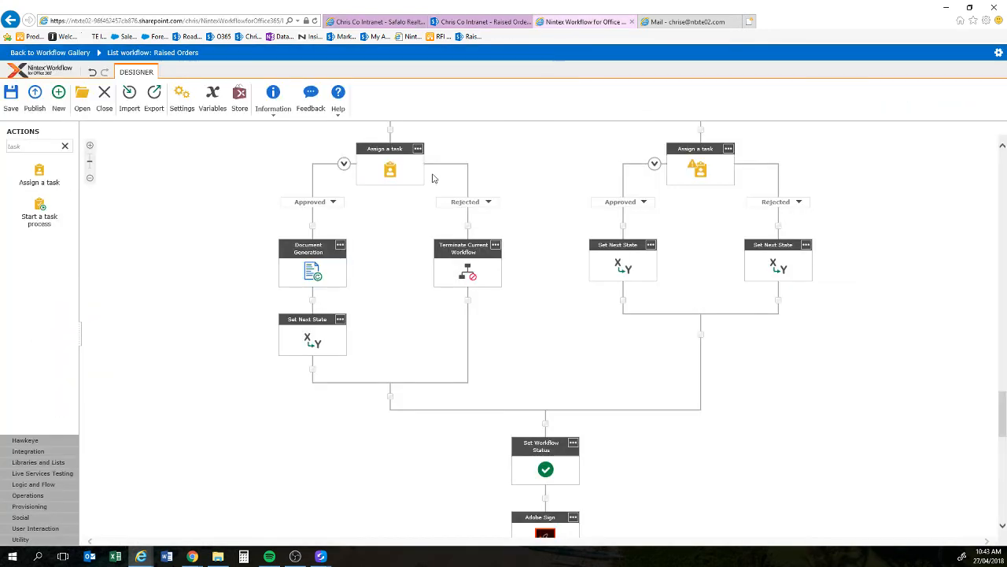
double_click(312, 268)
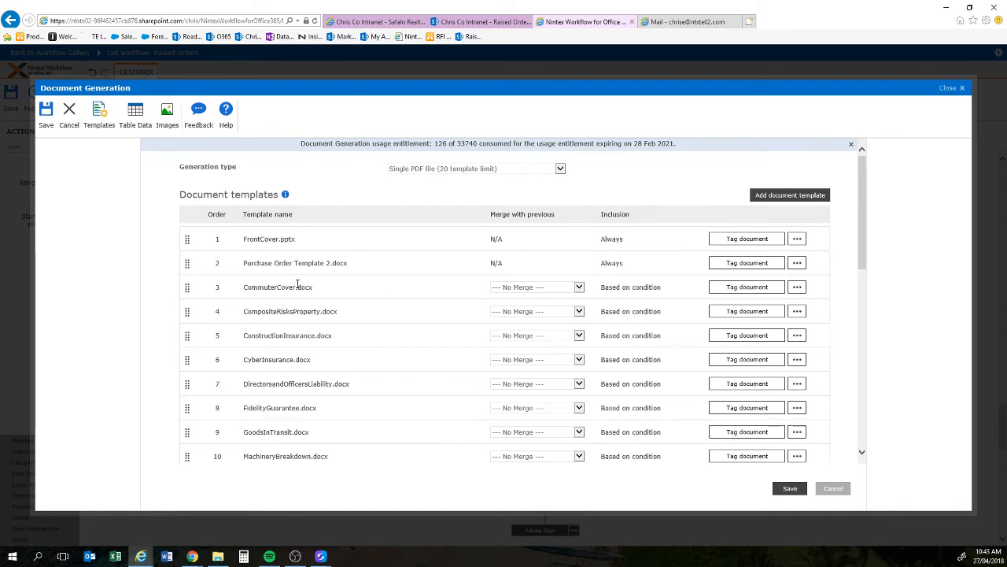
Step: Review CommuterCover.docx's inclusion condition (Items contains Commuter Cover), then collapse the entry
scroll(297, 284, "down", 1)
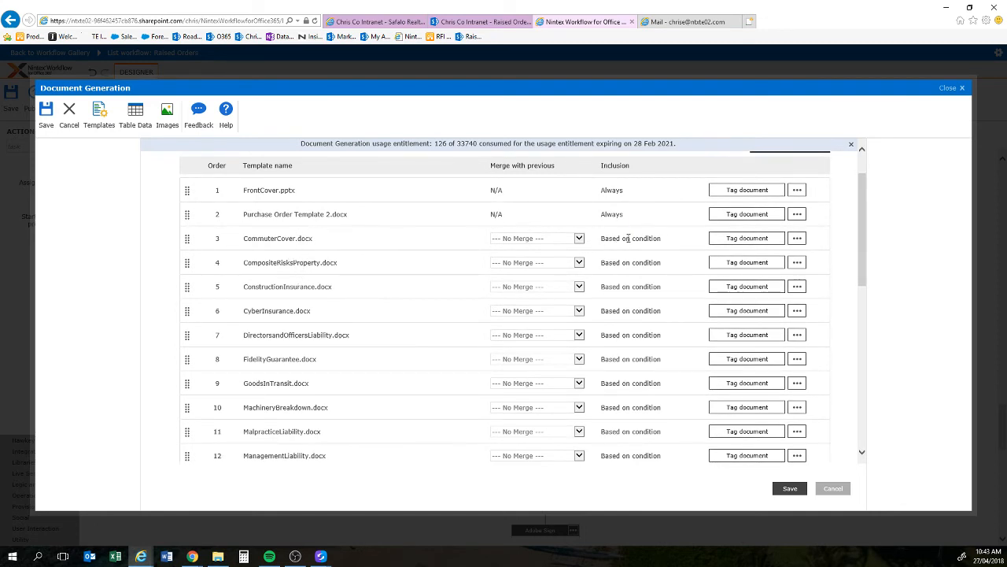
left_click(797, 238)
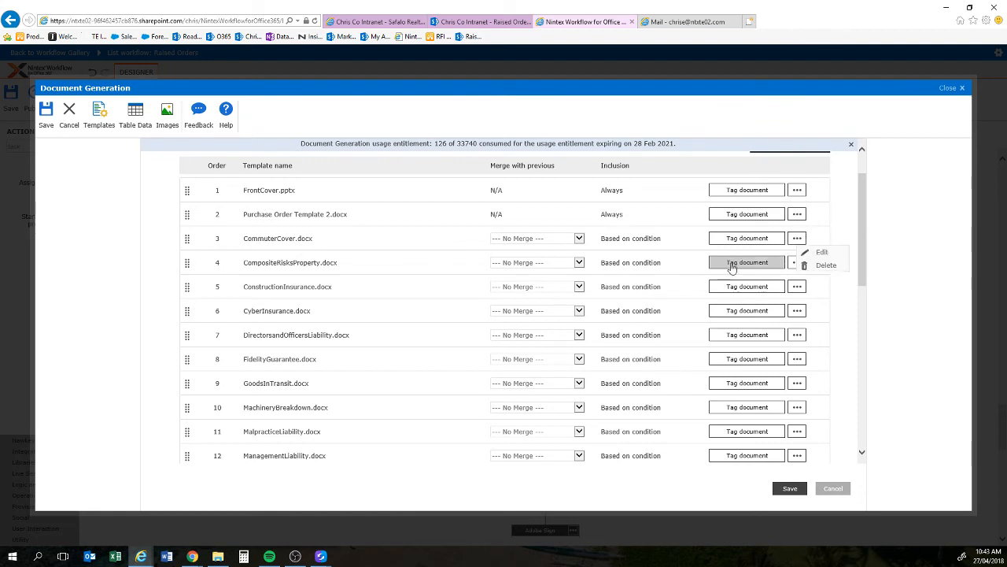
left_click(819, 253)
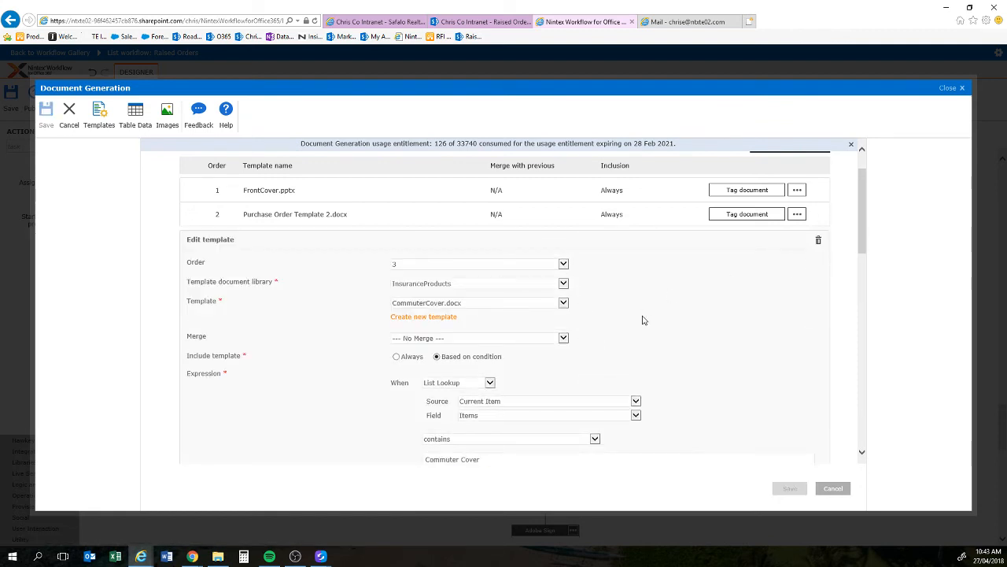
scroll(645, 320, "down", 1)
scroll(656, 319, "down", 1)
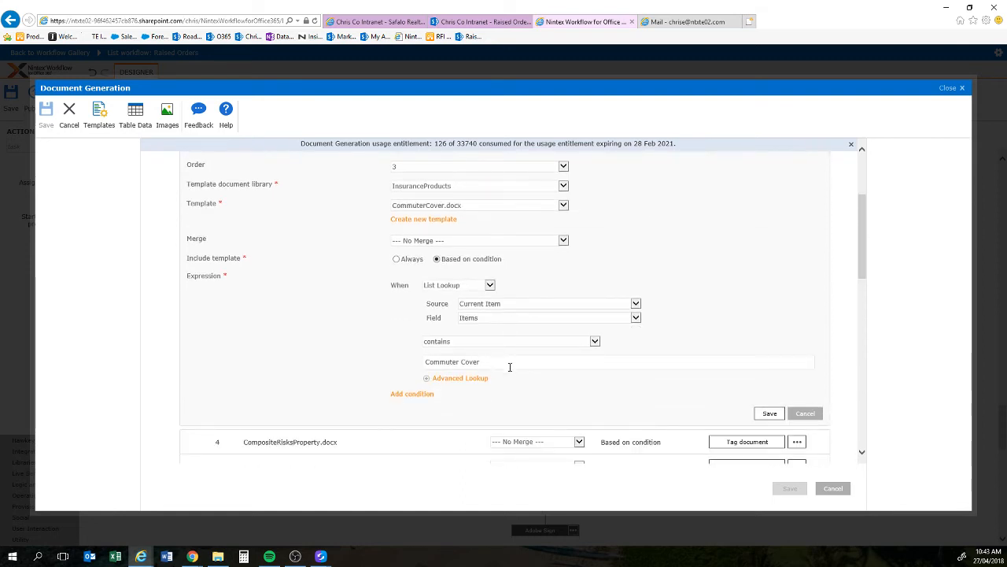
left_click(808, 415)
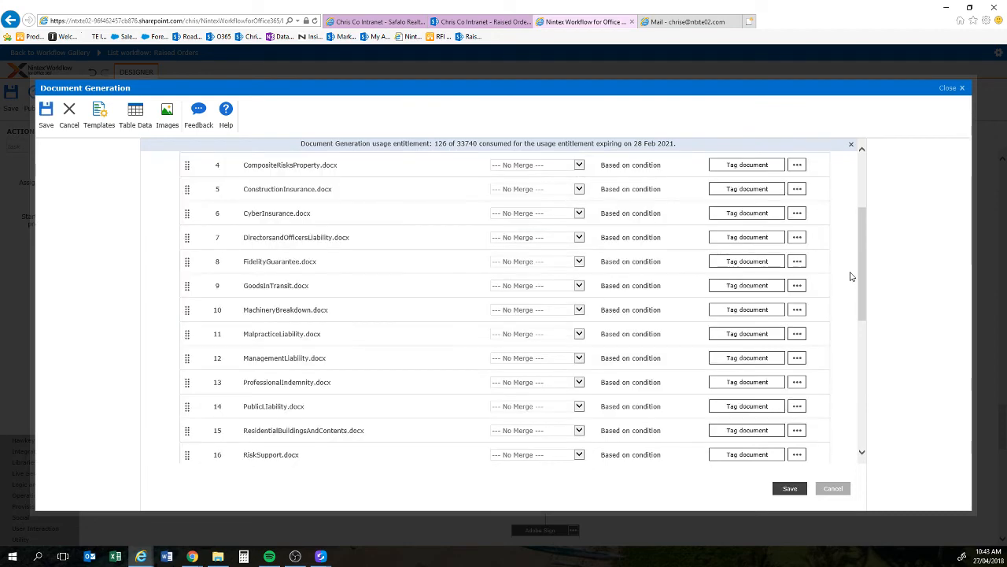
scroll(850, 276, "up", 2)
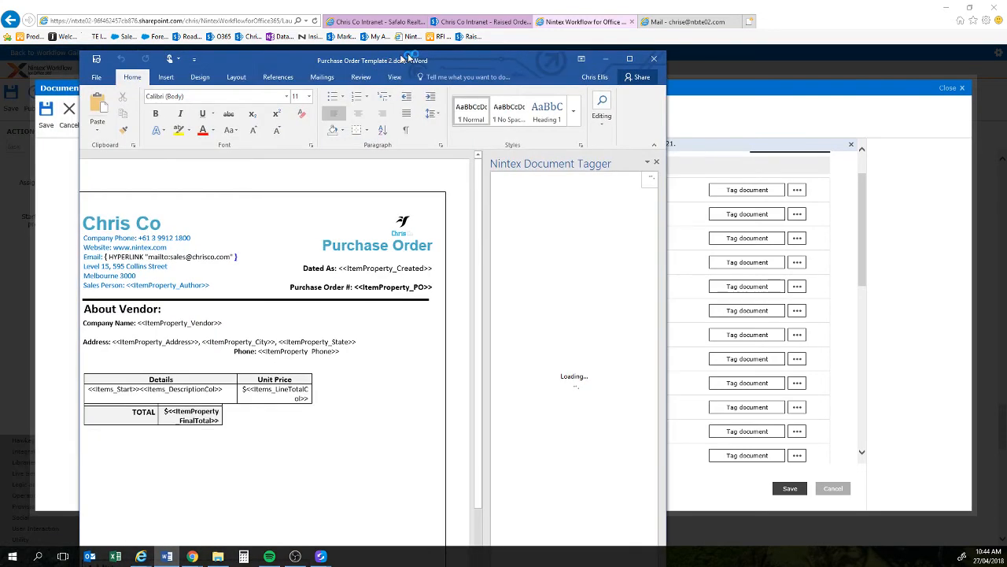
Step: Maximize Word and insert the Contract Duration item-property tag after the vendor Phone tag
left_click_drag(361, 38, 502, 39)
double_click(502, 38)
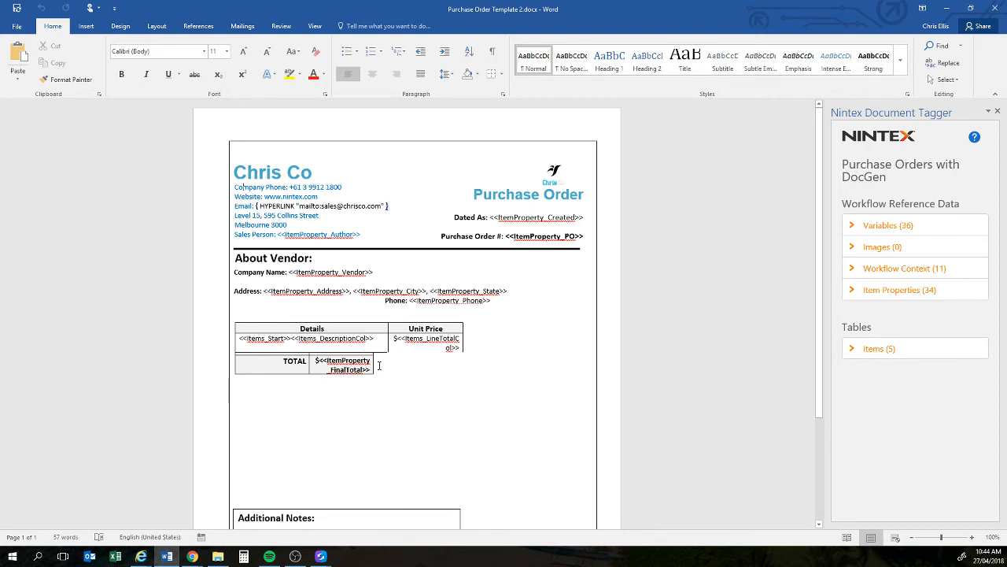
left_click(897, 291)
scroll(897, 297, "down", 5)
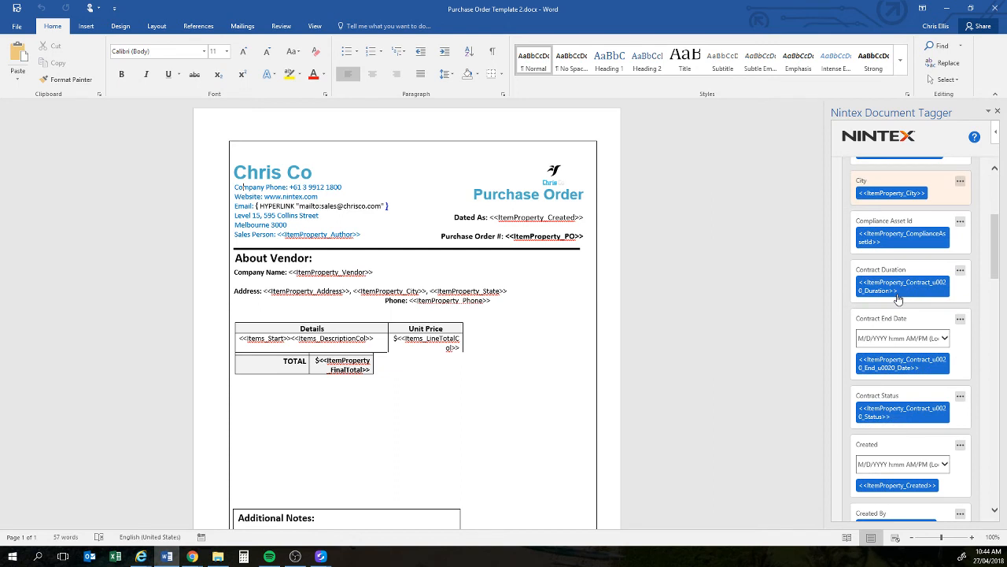
left_click(490, 300)
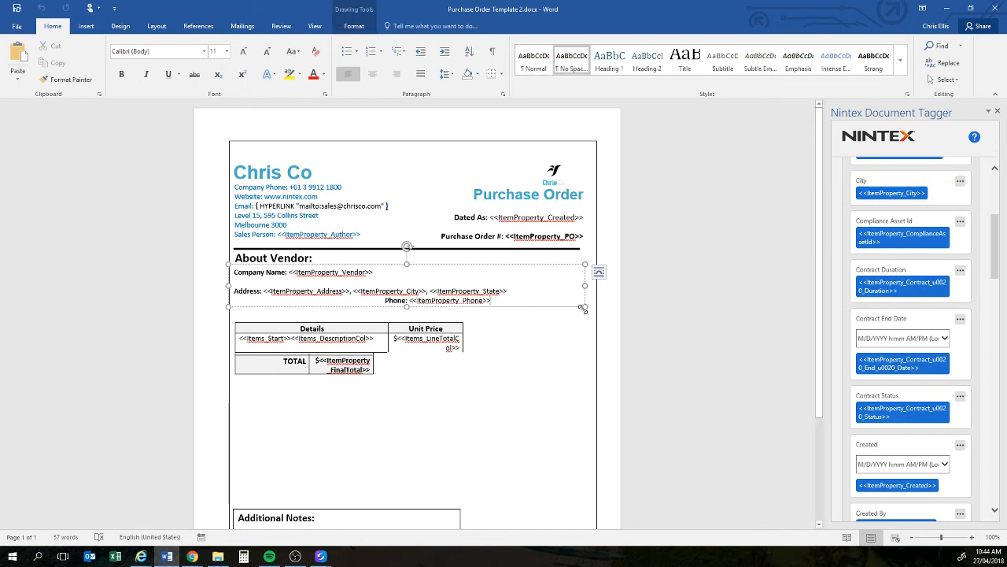
left_click(863, 297)
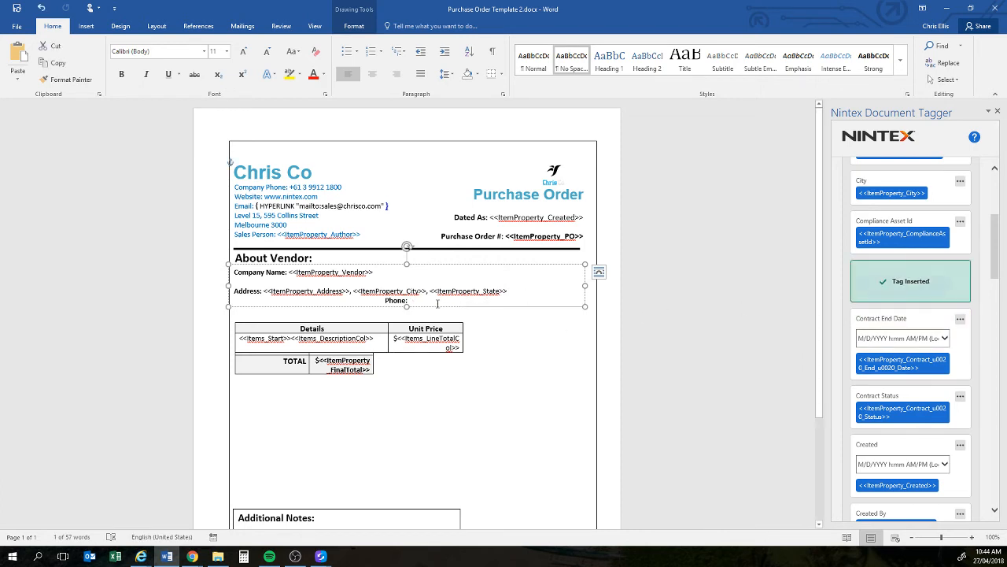
Step: Highlight the new Contract Duration tag in yellow and close Word
left_click_drag(457, 310, 315, 310)
left_click(356, 291)
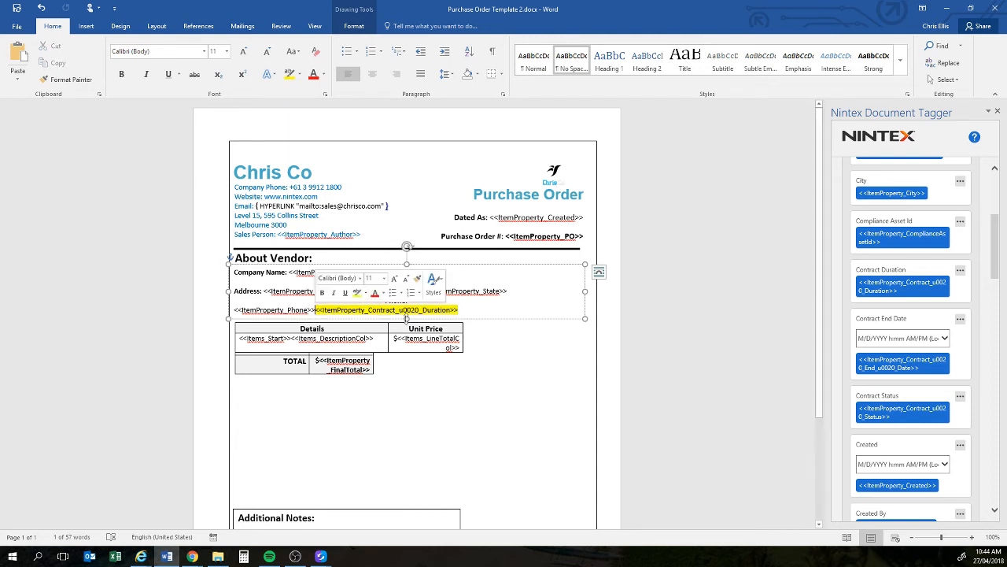
left_click(478, 341)
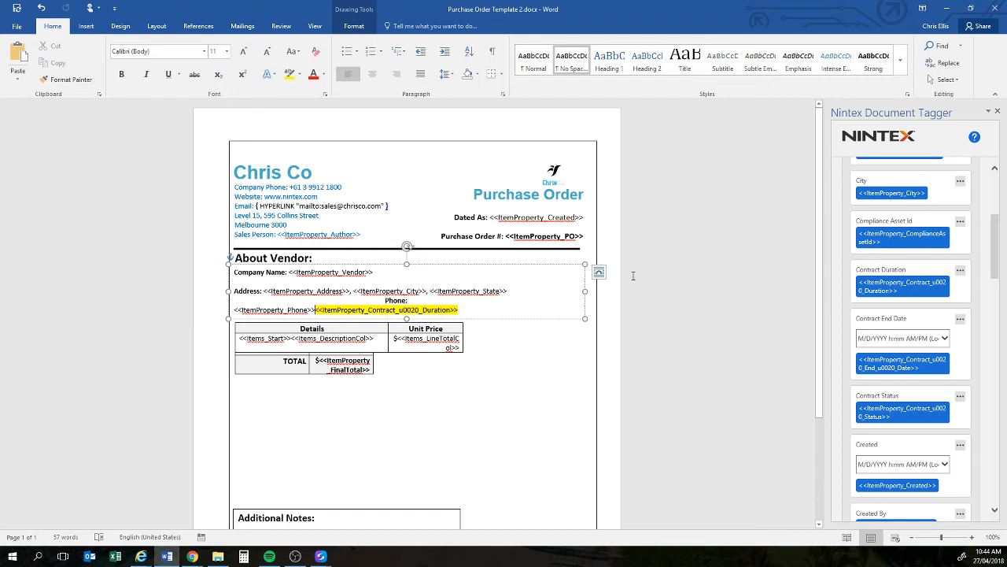
left_click(993, 8)
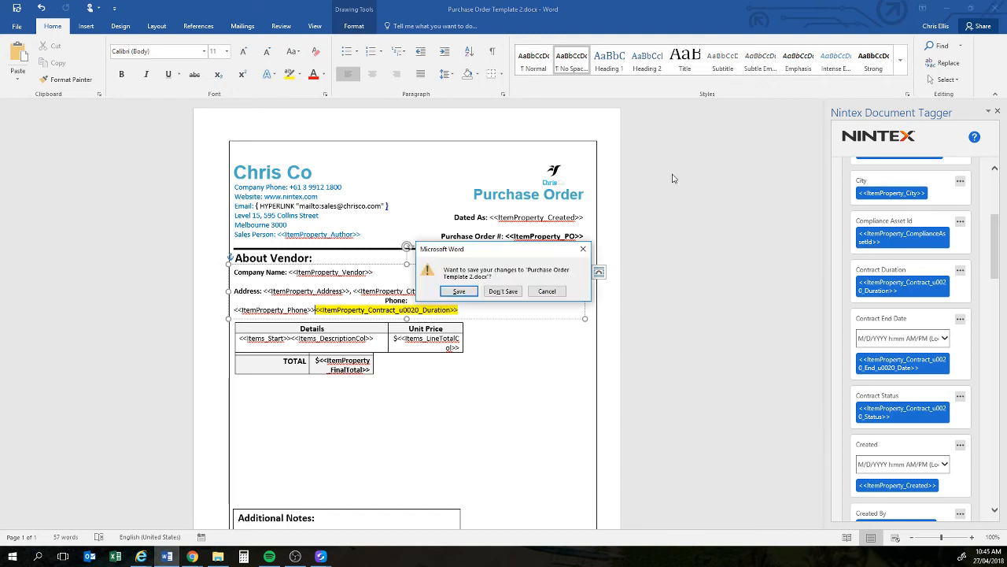
Step: Don't save the template, cancel the Document Generation settings, leave the designer, and switch to Outlook
left_click(509, 291)
scroll(635, 277, "down", 5)
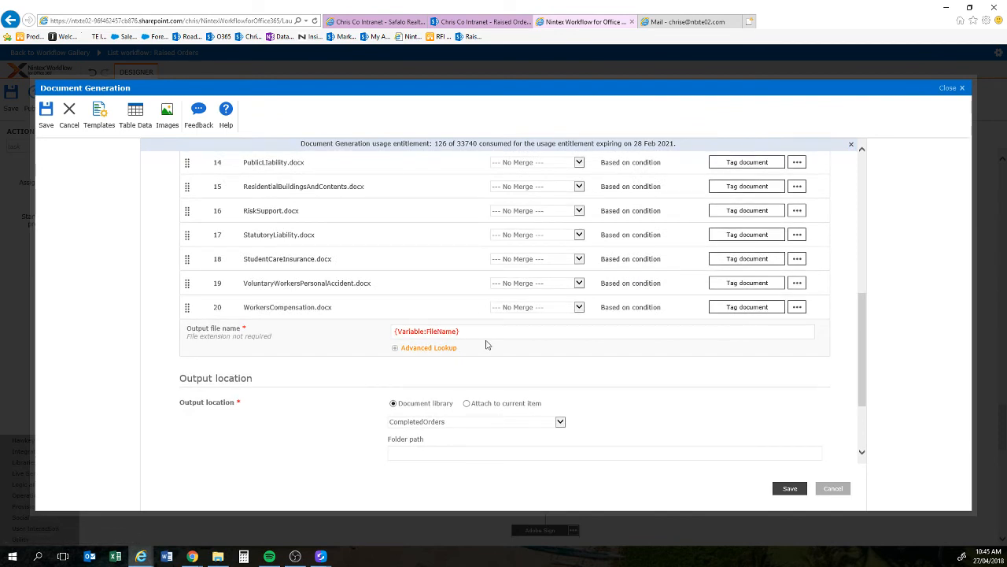
scroll(613, 339, "down", 3)
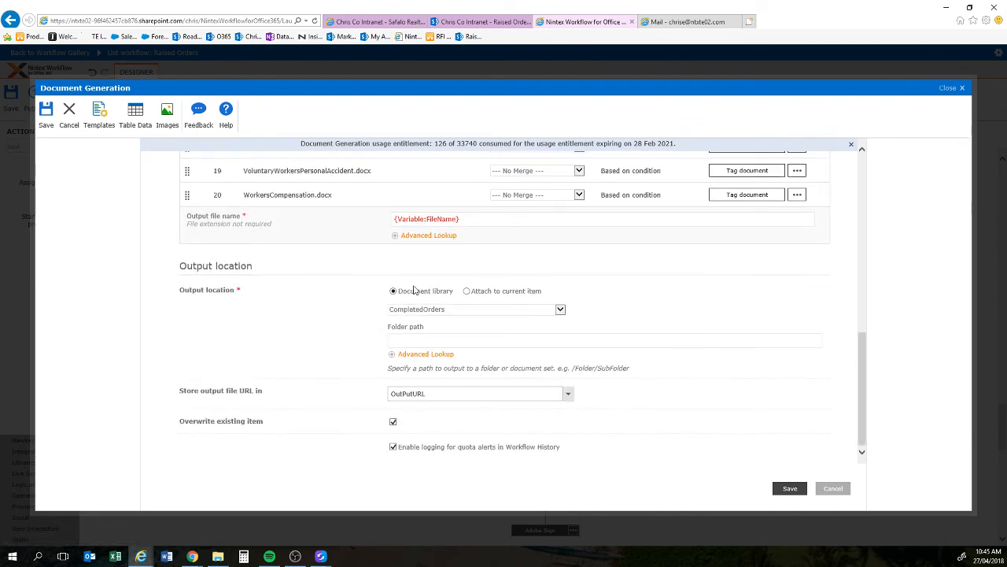
left_click(833, 489)
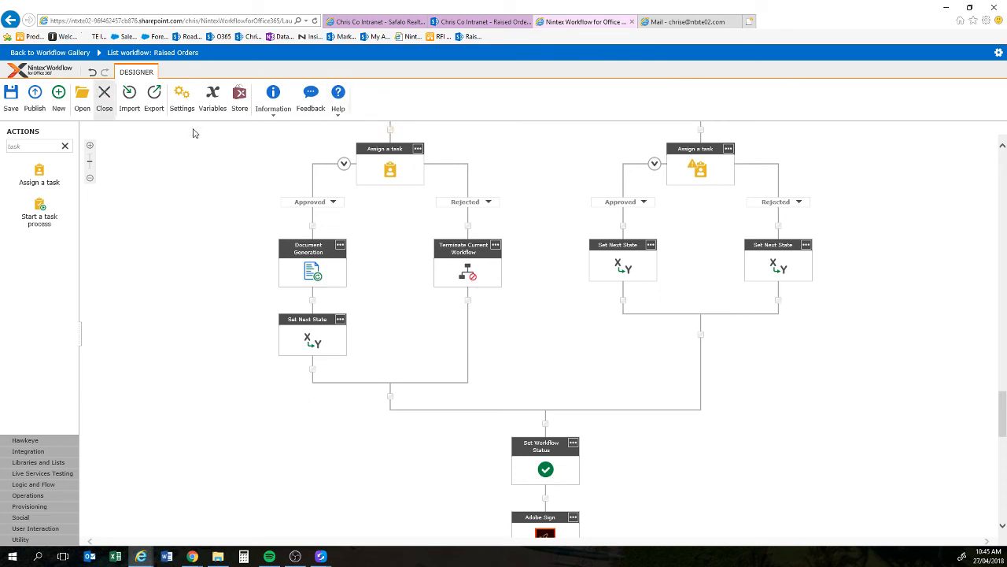
left_click(475, 285)
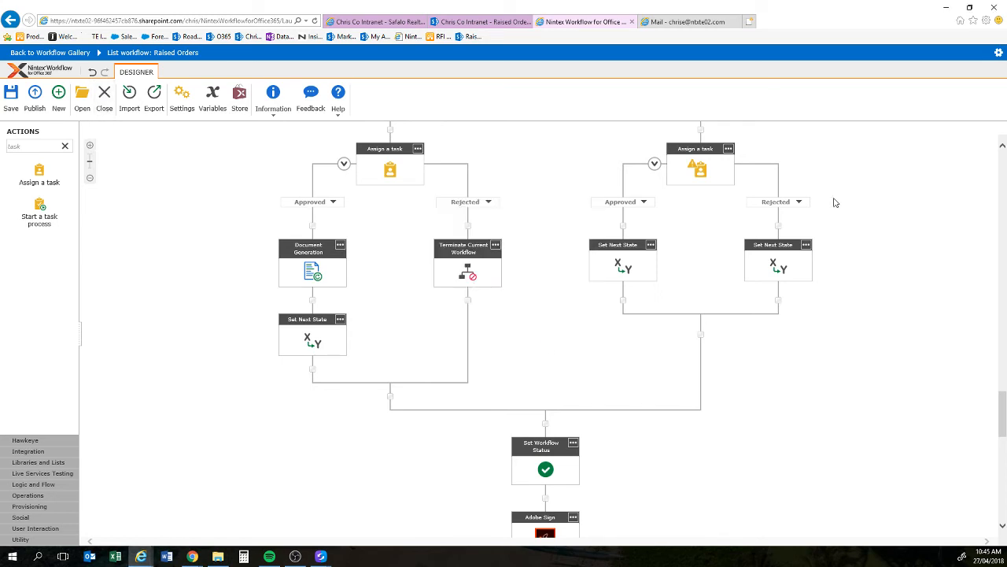
key("alt+Tab")
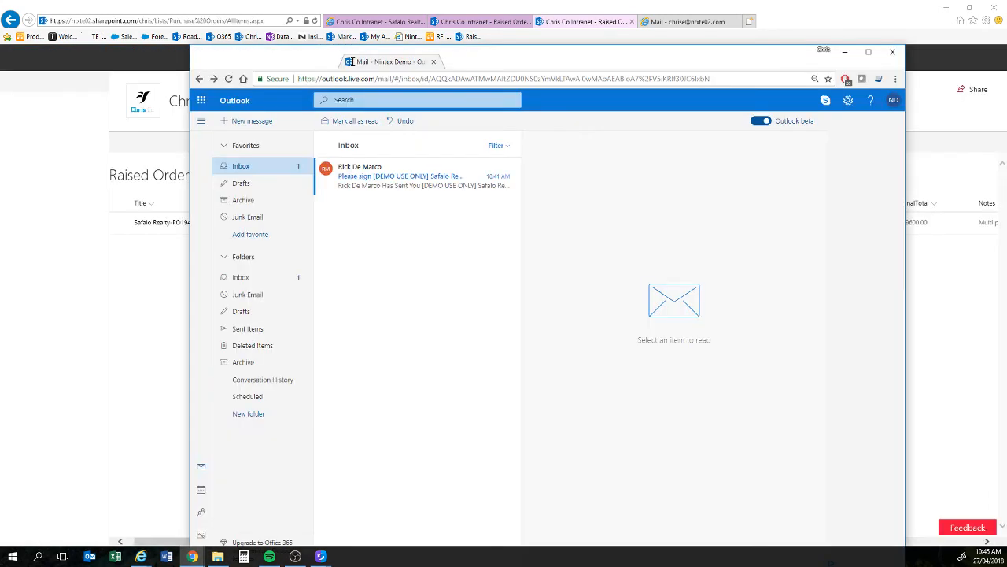
Step: Maximize Outlook, open the 'Please sign' email, and follow its link to sign Safalo Realty-194.pdf
left_click_drag(417, 61, 360, 30)
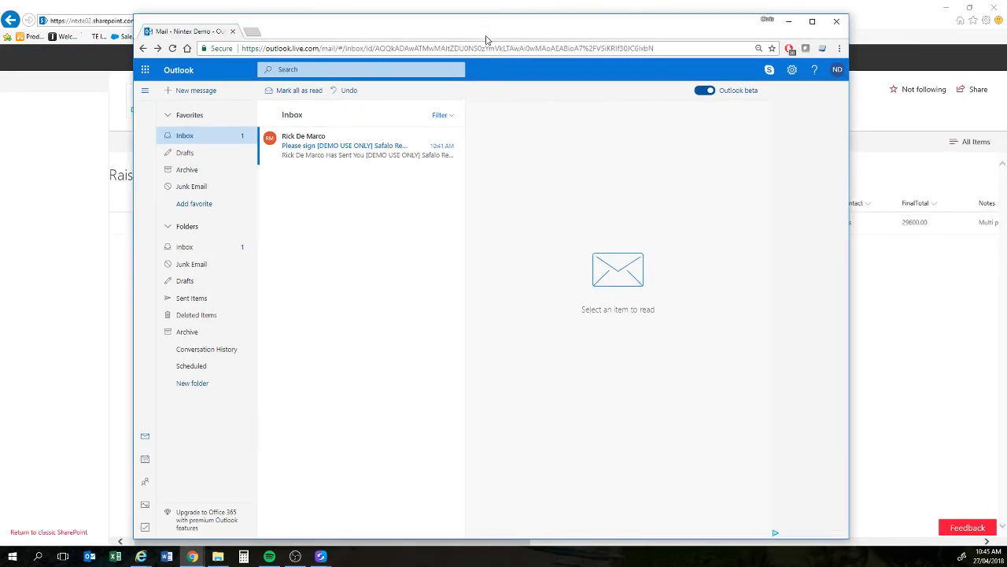
double_click(486, 39)
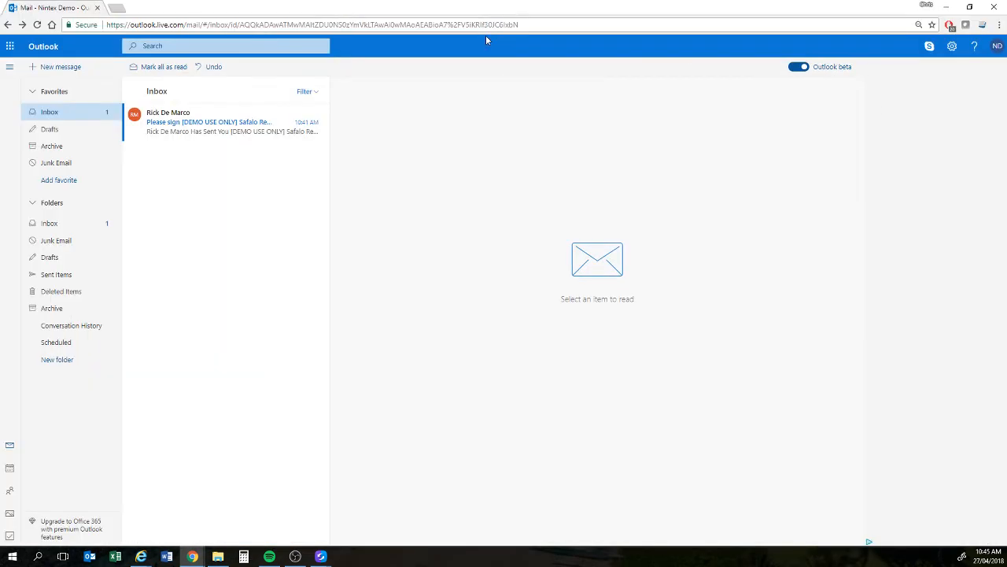
left_click(223, 124)
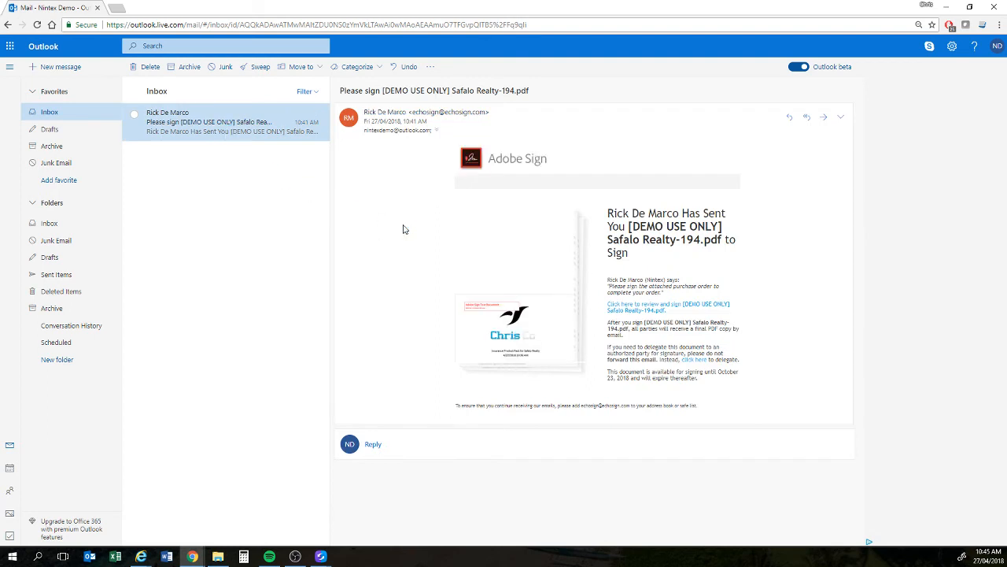
left_click(648, 306)
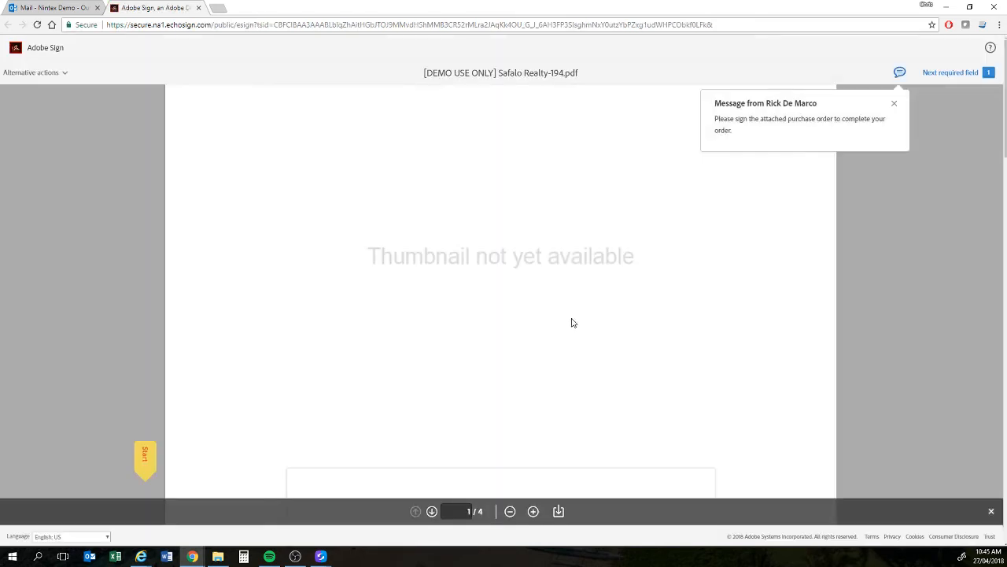
Step: Apply a typed signature for the authorized person to Safalo Realty-194.pdf and click to sign
scroll(509, 307, "down", 1)
scroll(509, 307, "down", 3)
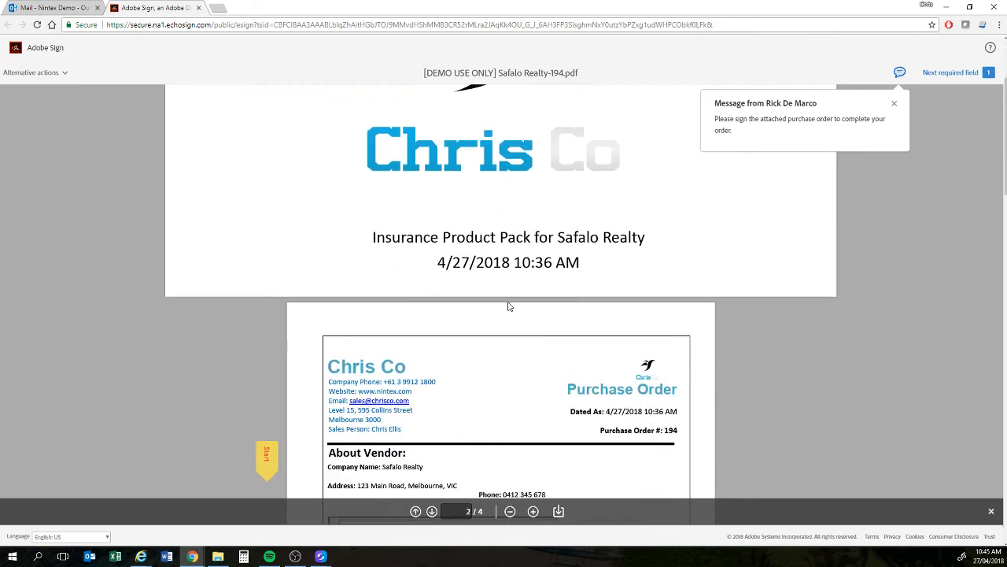
left_click(145, 458)
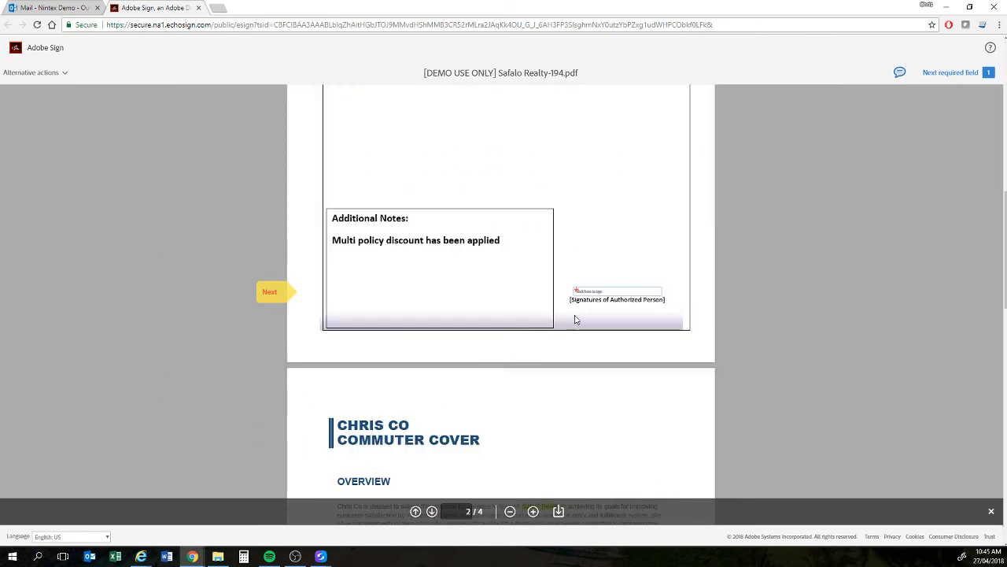
left_click(586, 293)
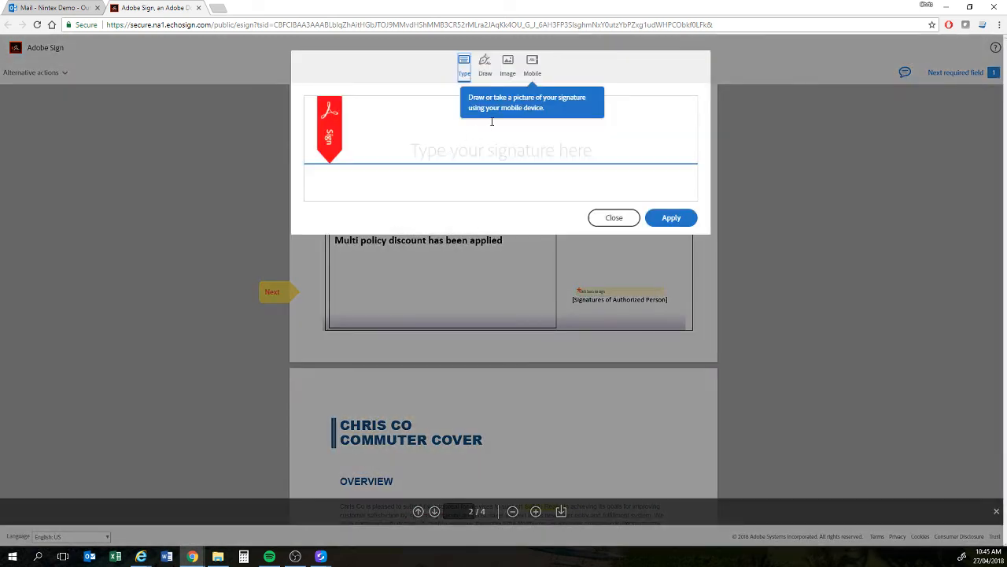
type("Richard Roe")
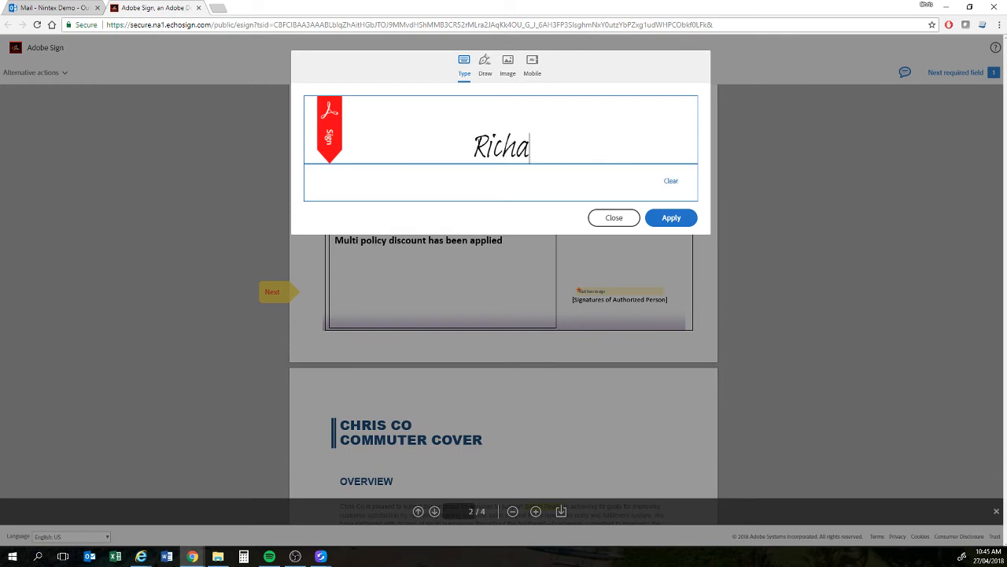
left_click(688, 216)
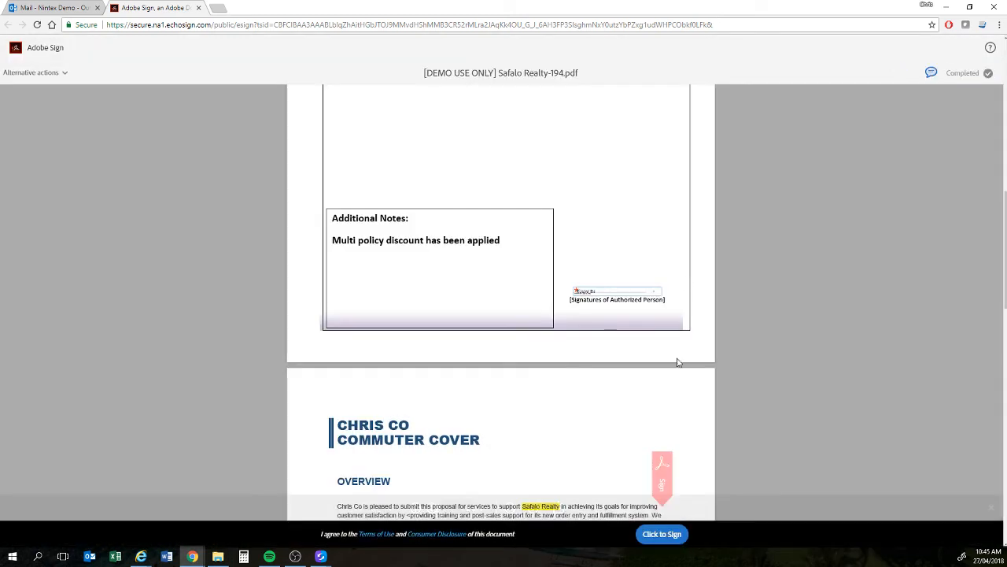
left_click(663, 535)
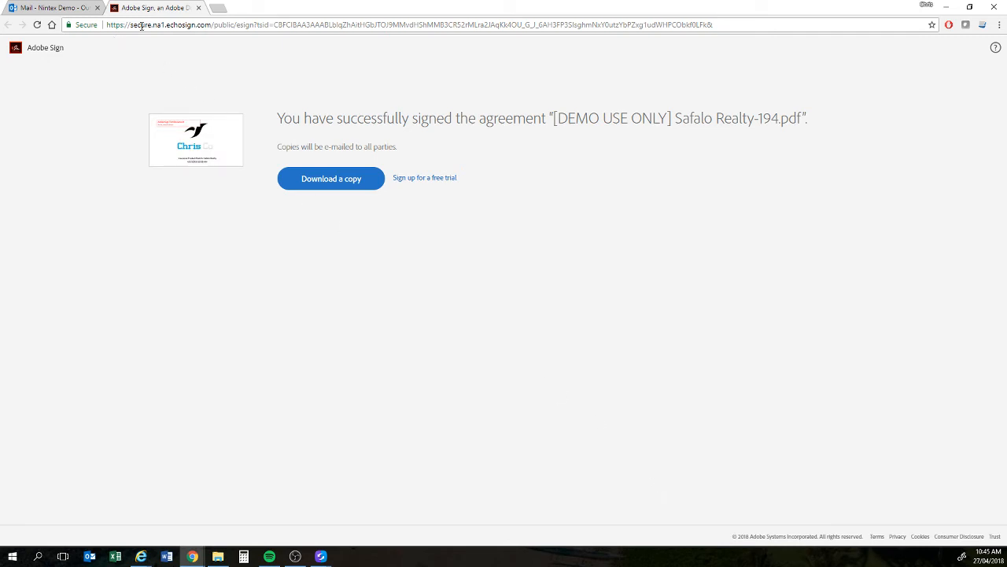
Step: Close the Adobe Sign page, read the 'Signed and Filed' email, and minimize the mail window
left_click(198, 8)
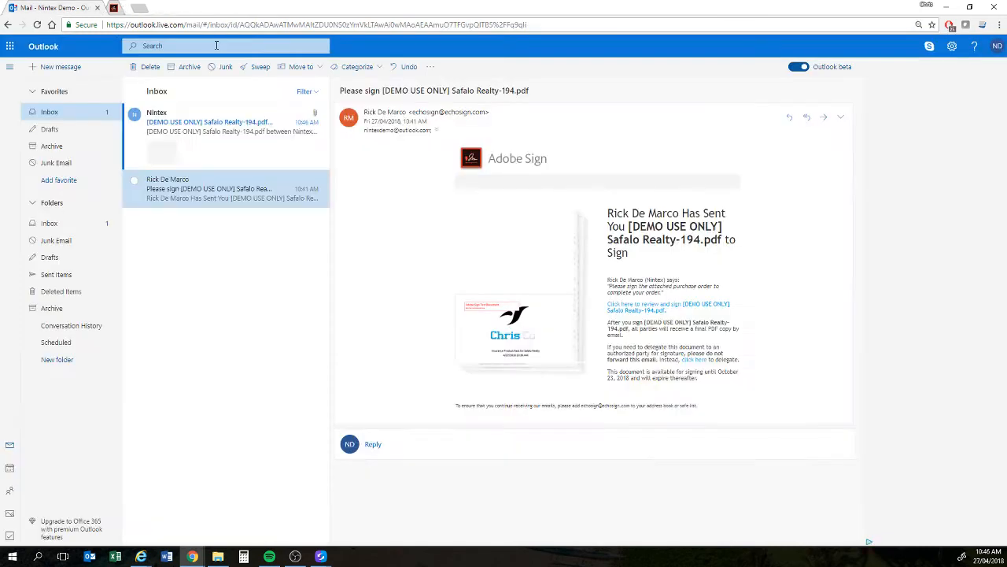
left_click(236, 122)
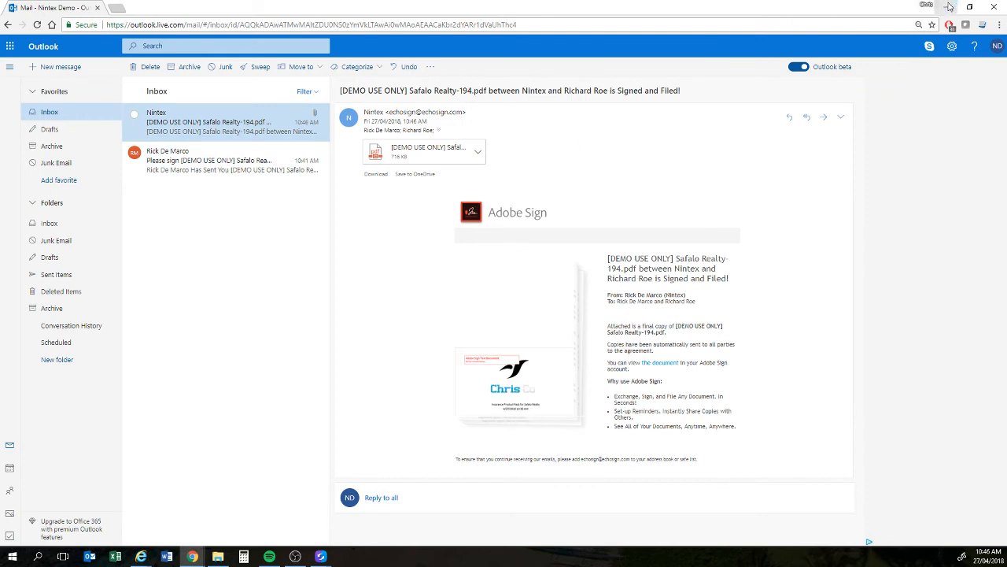
left_click(949, 7)
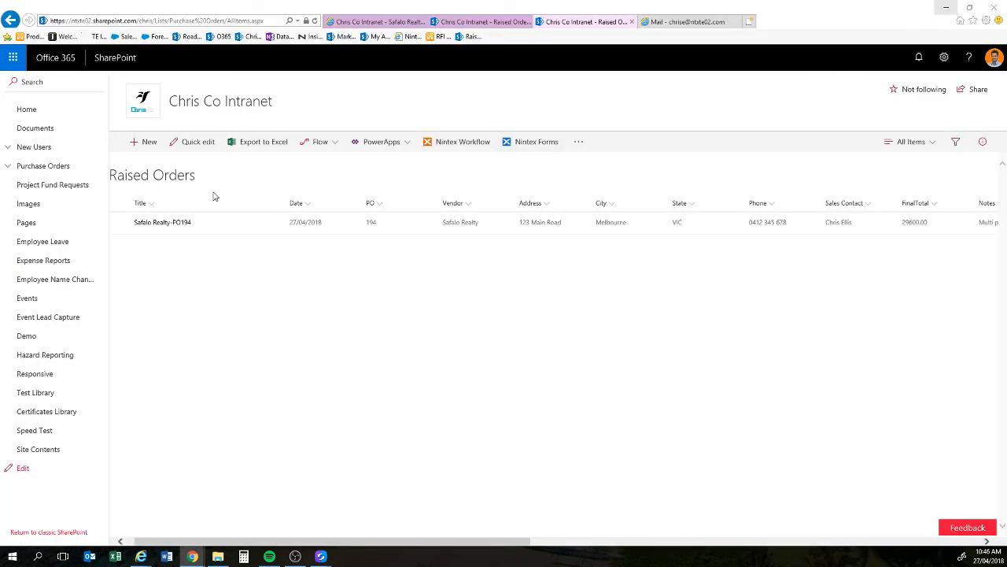
Step: Preview Safalo Realty-194.pdf in CompletedOrders down to its signature, then return to Office 365 mail
left_click(376, 22)
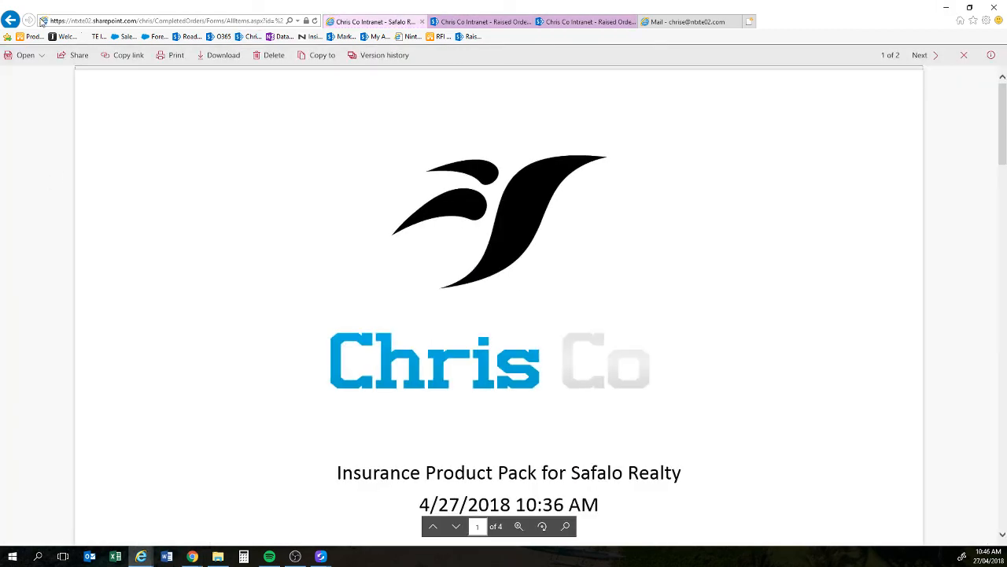
left_click(11, 21)
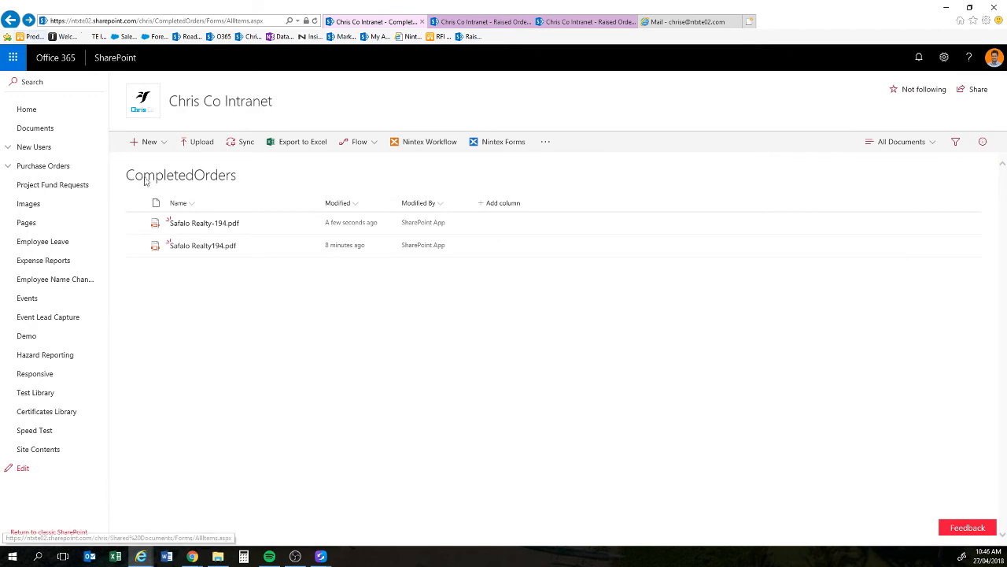
left_click(193, 225)
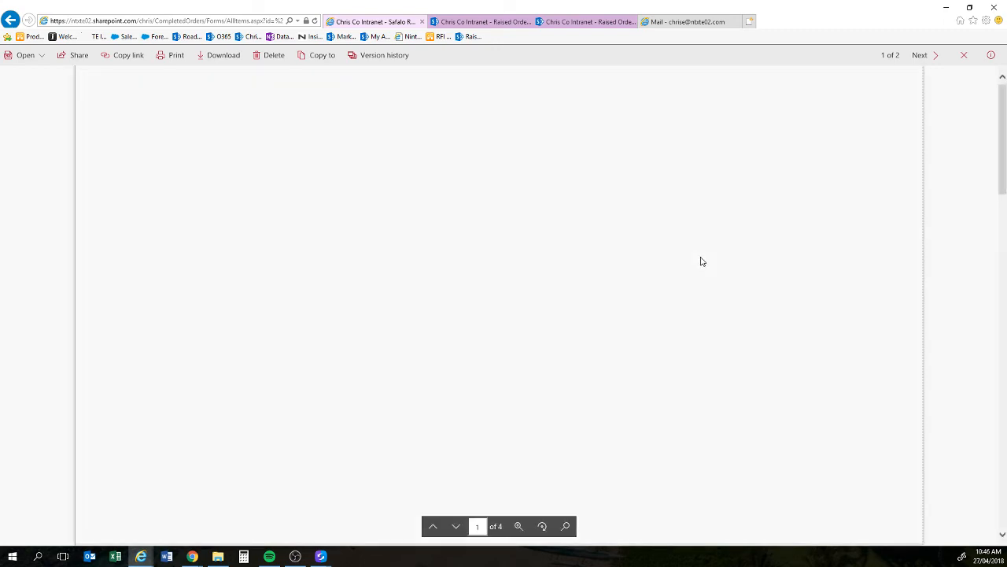
scroll(703, 261, "down", 7)
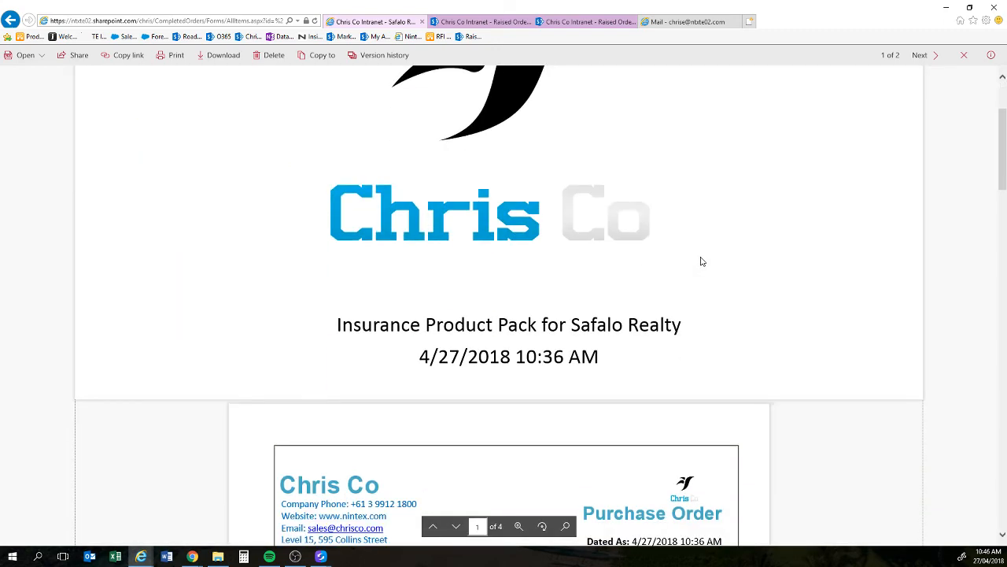
scroll(702, 262, "down", 1)
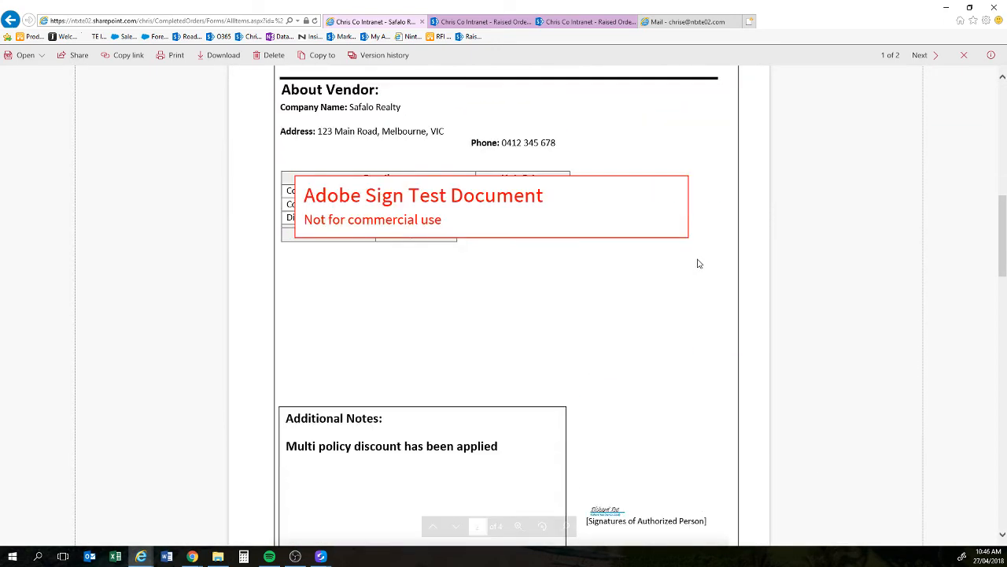
scroll(697, 264, "down", 3, "ctrl")
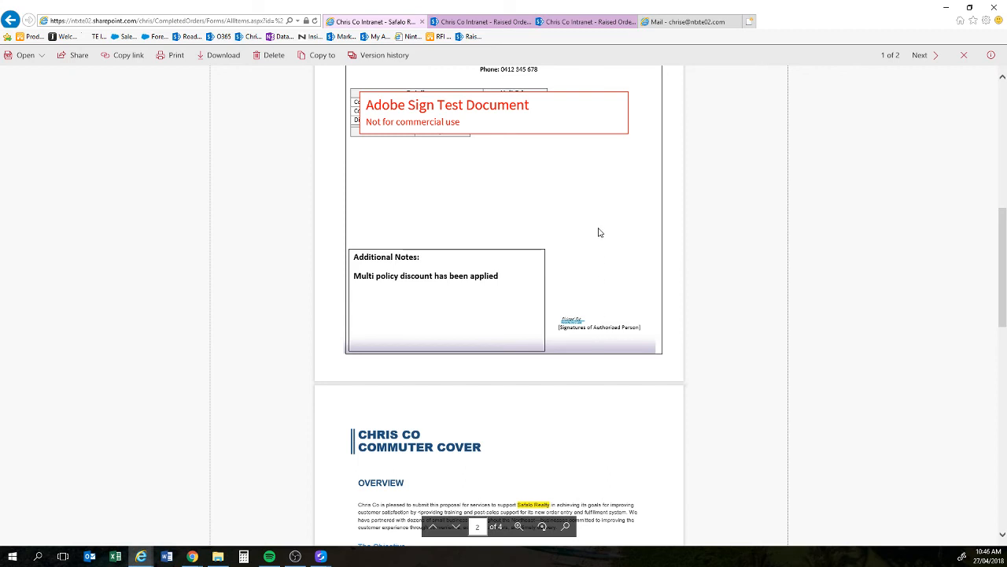
left_click(664, 24)
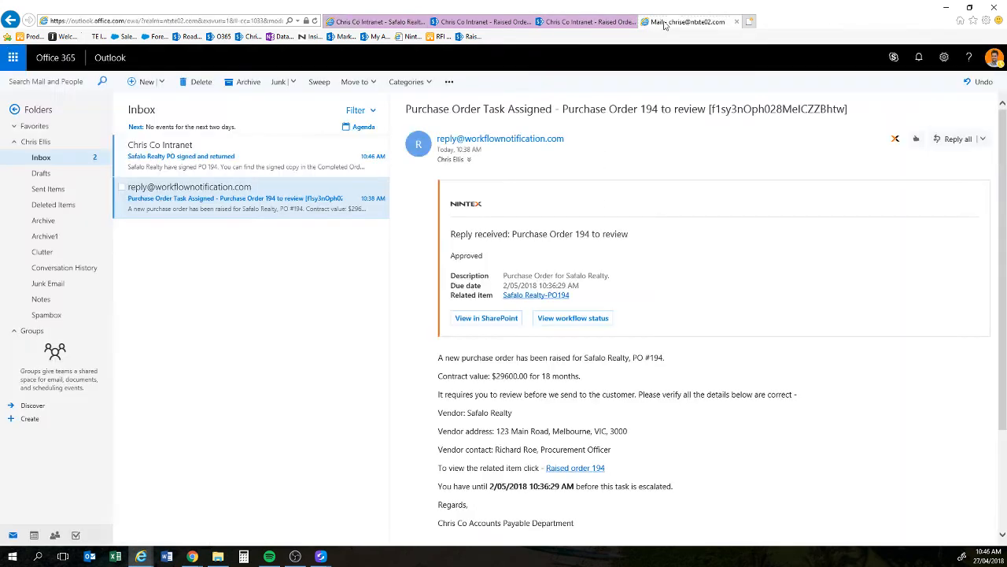
Step: Open the 'Safalo Realty PO signed and returned' email and follow its Safalo Realty Signed Contract link
left_click(307, 160)
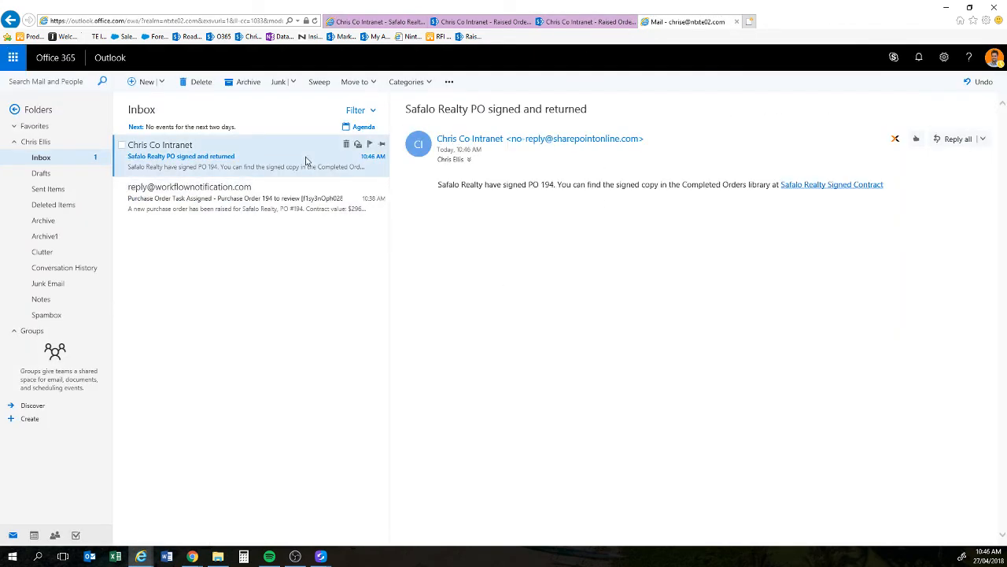
left_click(791, 194)
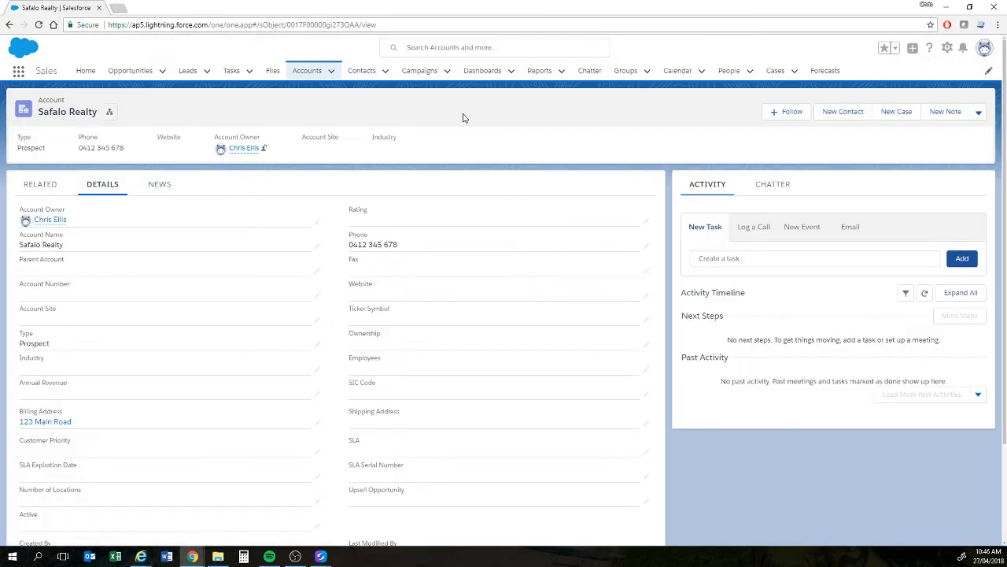
Step: Reload the Safalo Realty account to show Type Customer - Direct under Details, then dock Nintex Hawkeye as a tab
left_click(39, 24)
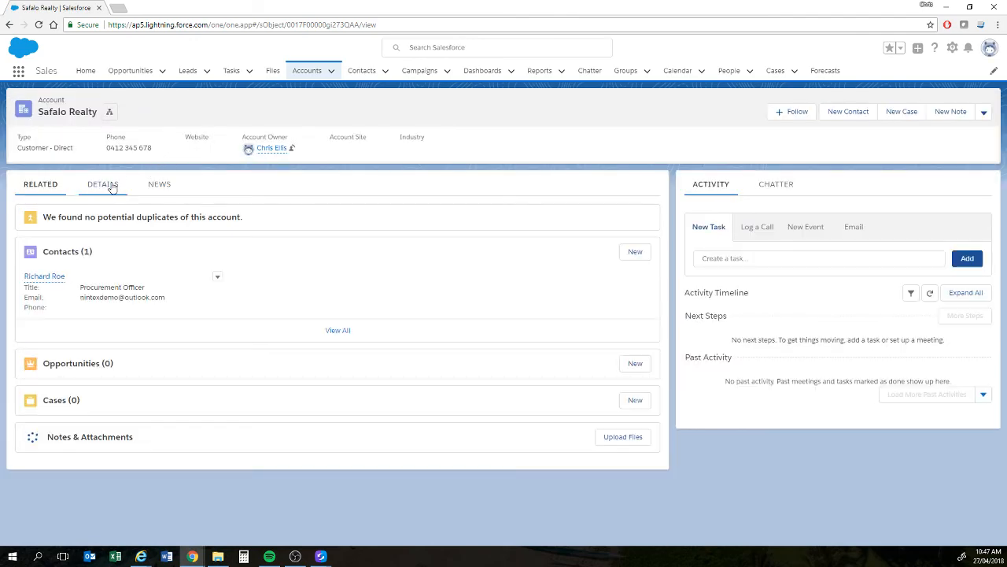
left_click(113, 185)
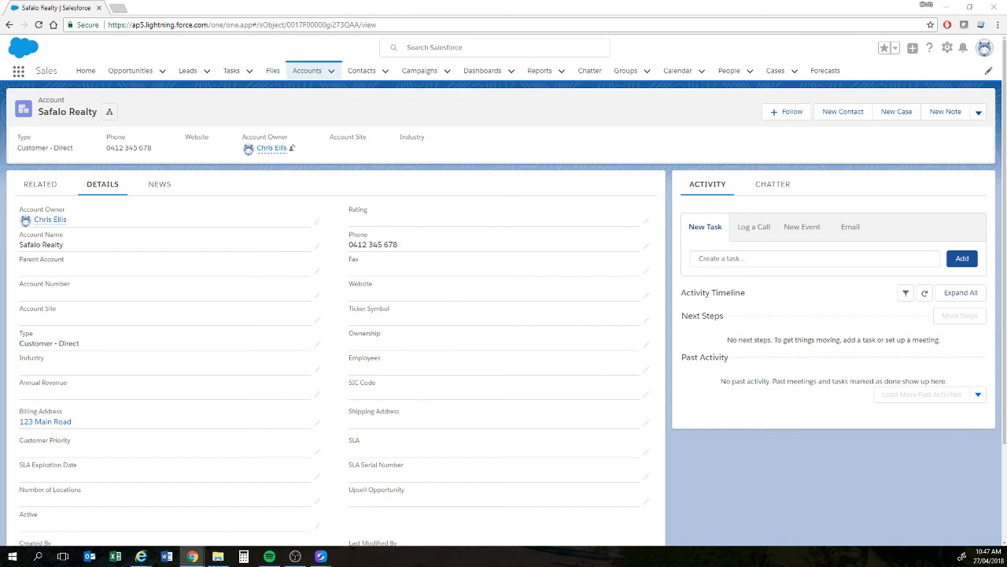
left_click_drag(1006, 23, 216, 18)
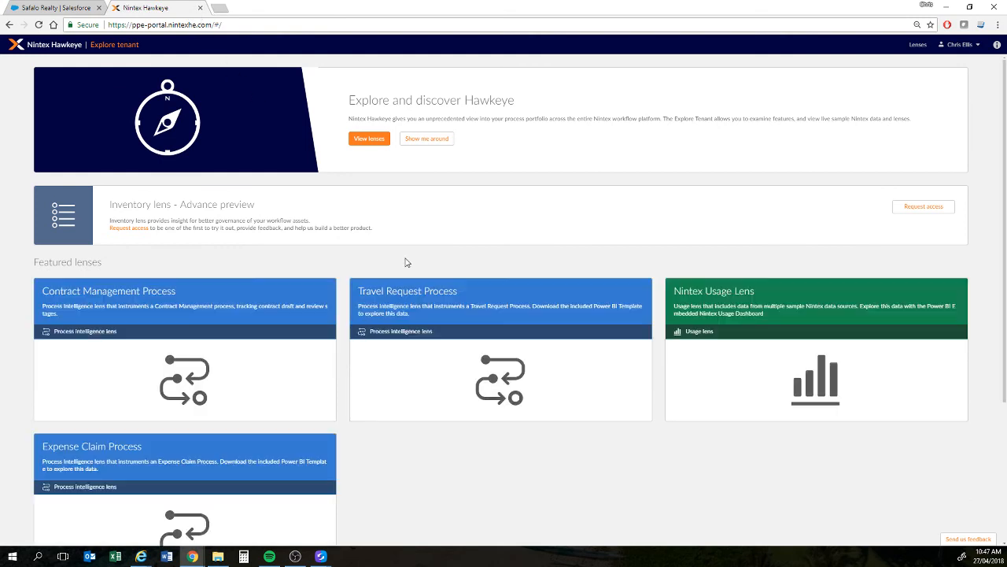
Step: Open the Contract Management Process lens in Hawkeye and expand its analytics dashboard to full screen
left_click(217, 340)
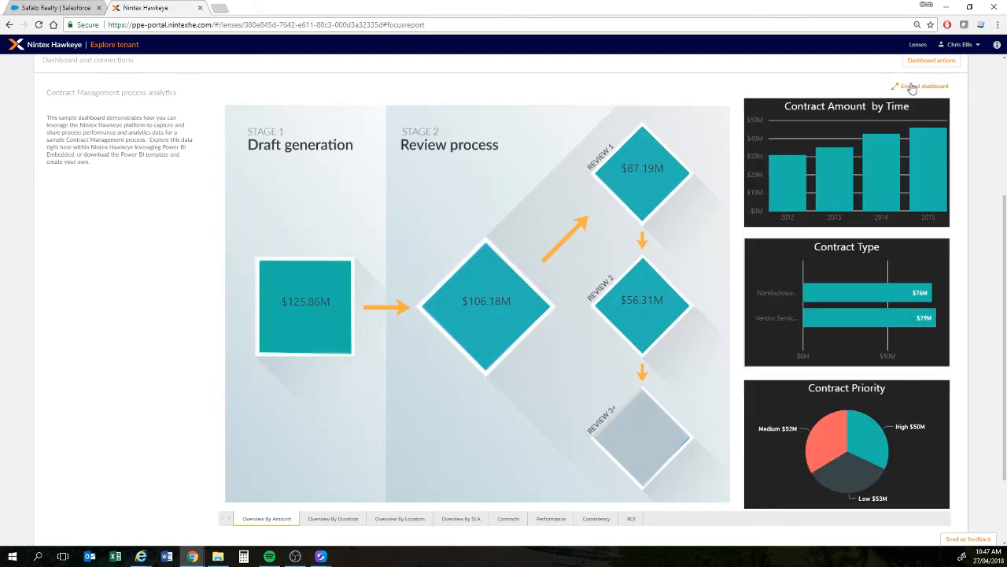
left_click(911, 88)
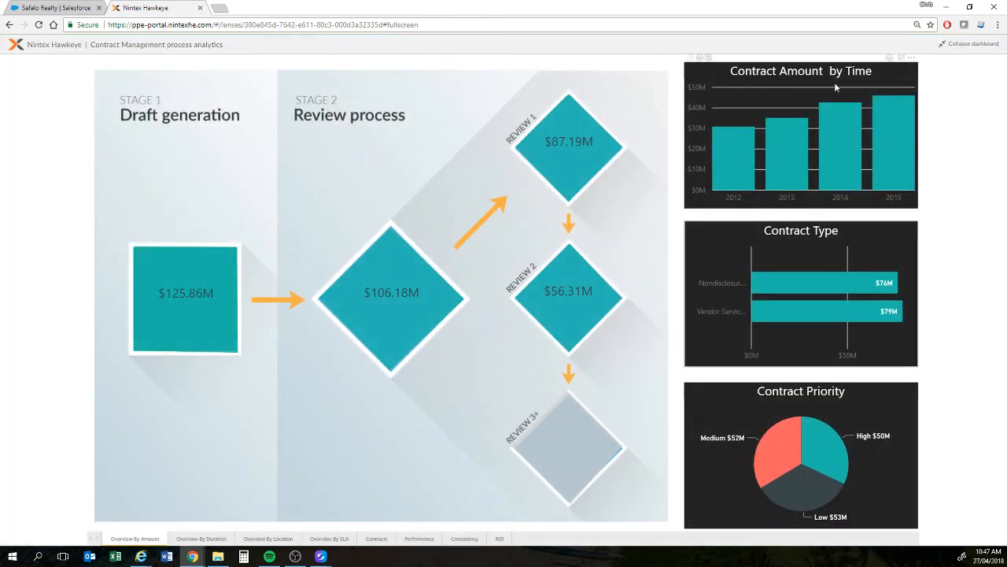